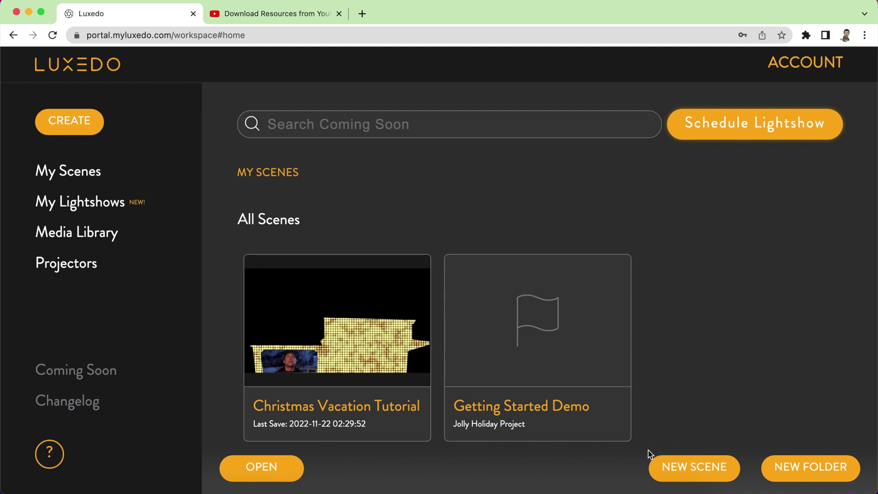
- Browse the public media library to the Digital Gingerbread Candy Pack folder inside Phillips Projections
click(86, 235)
click(269, 218)
click(274, 224)
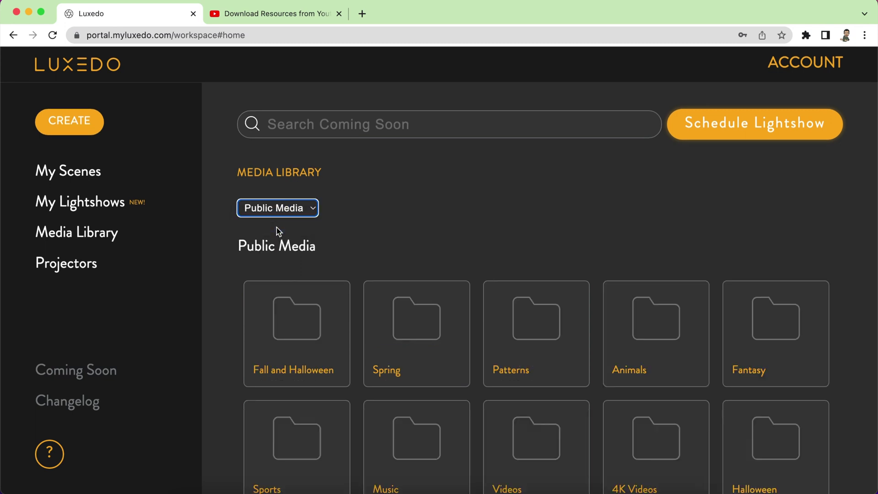
scroll(492, 308, down, 7)
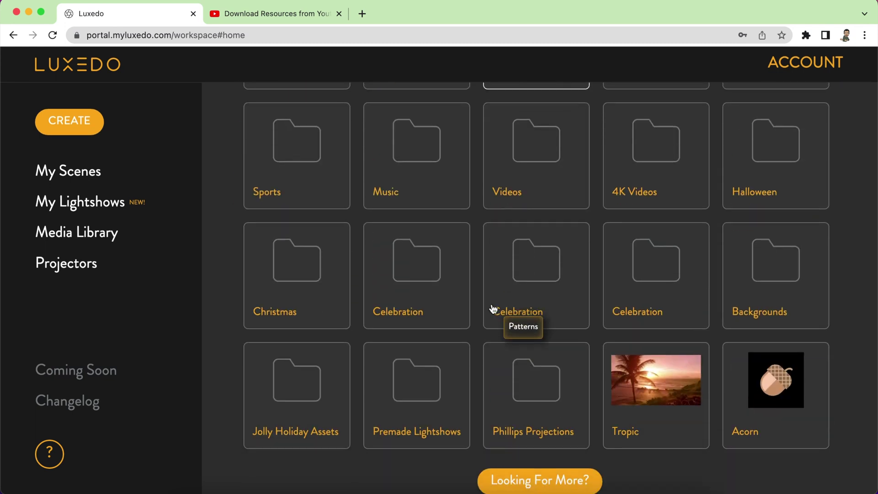
click(530, 389)
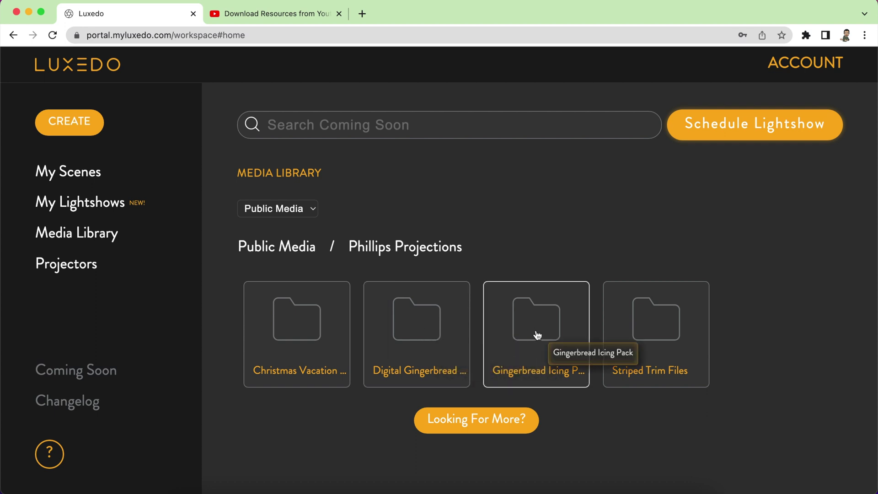
click(424, 331)
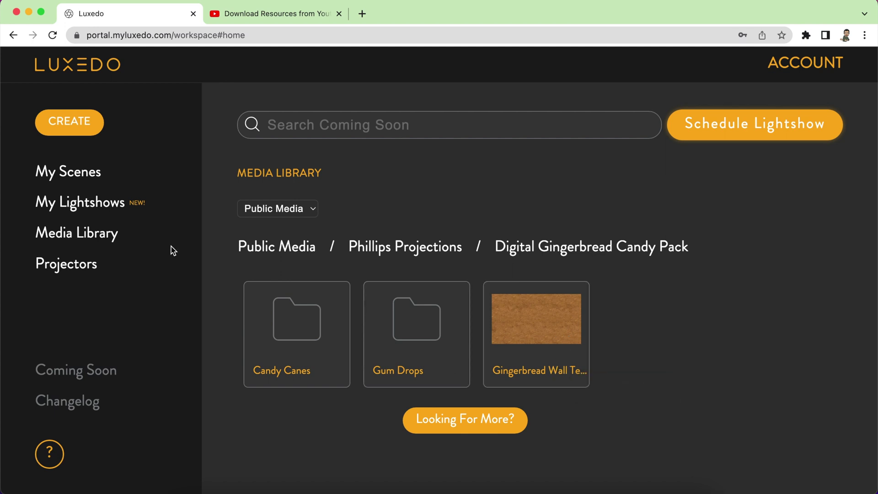
- Create a new scene titled "Gingerbread House" for the LuxOMNI projector
click(82, 177)
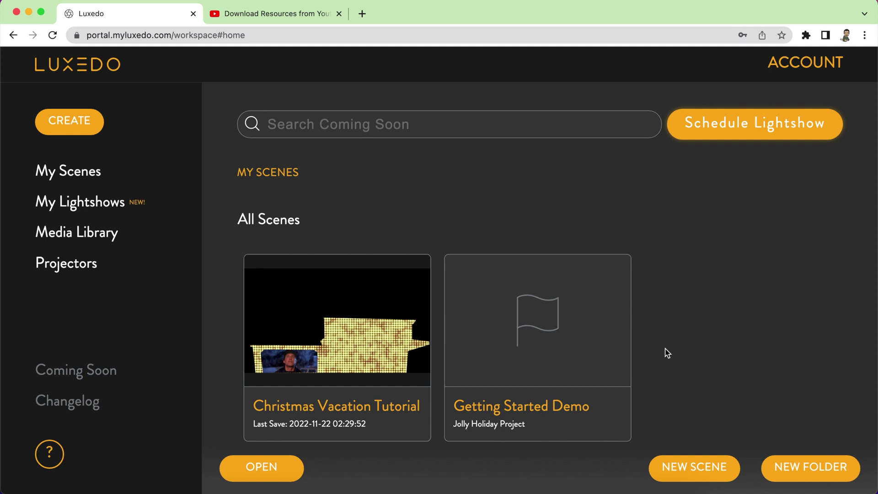
click(697, 469)
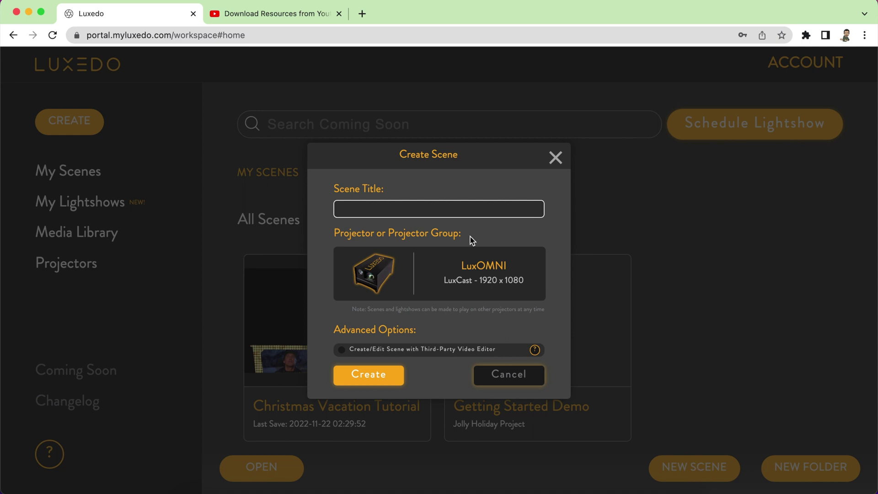
click(463, 212)
text(Ging)
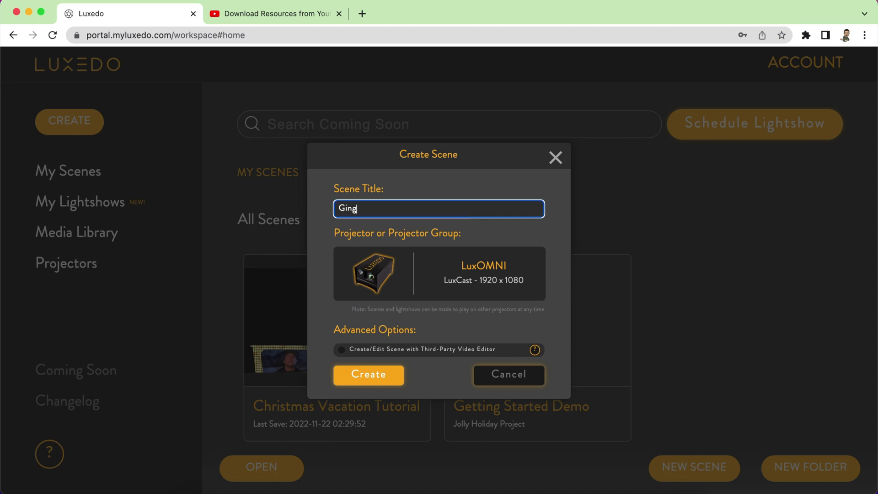
text(erbread House)
click(392, 380)
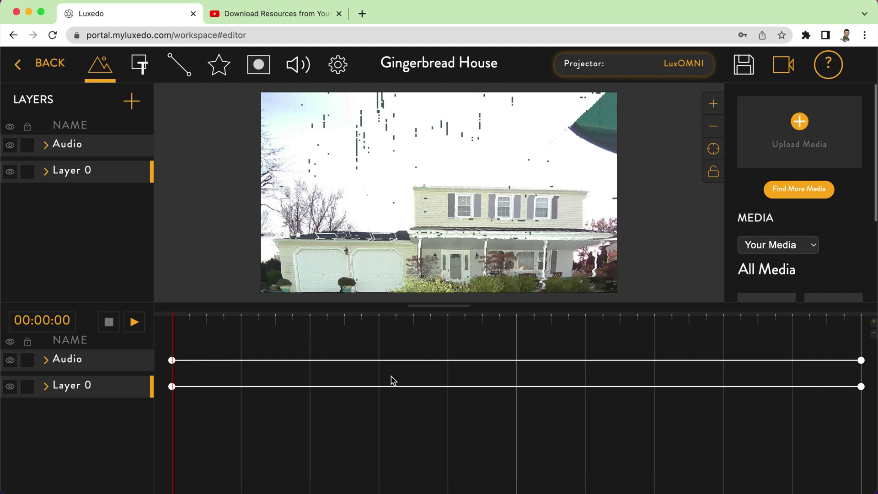
- Enlarge the canvas area by shrinking the timeline, and fit the house snapshot to the available space
drag(439, 304, 432, 374)
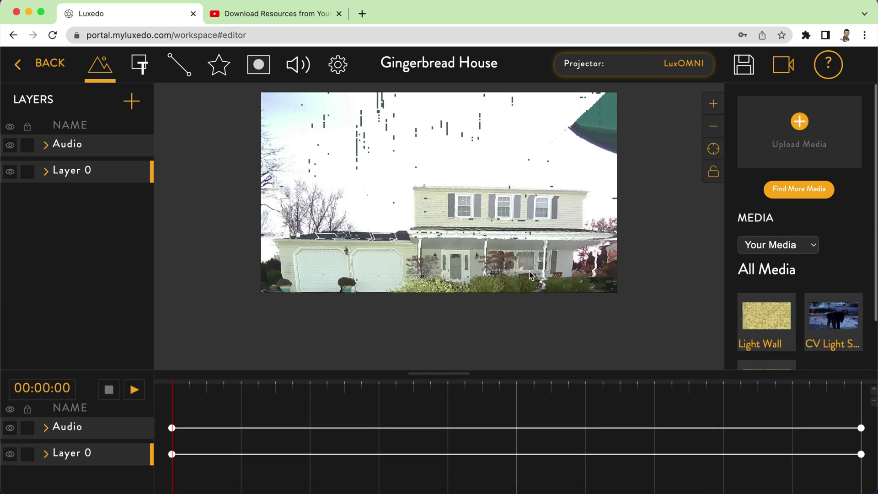
click(714, 149)
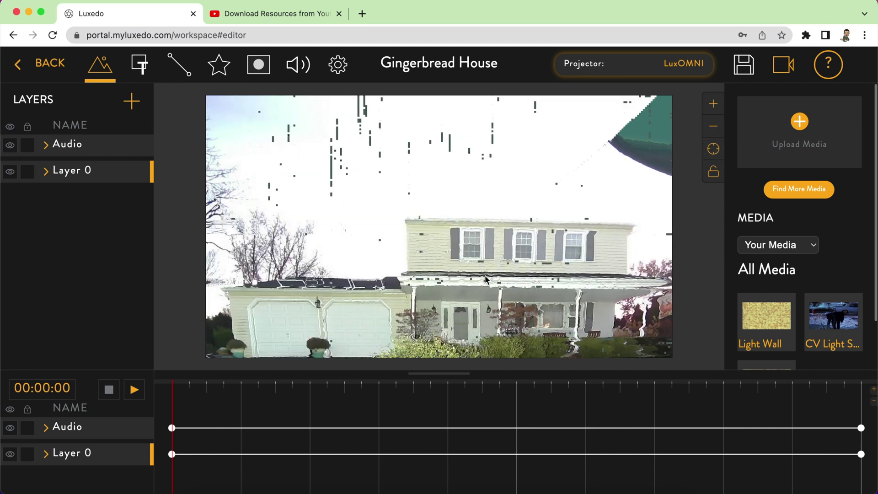
- Review the LuxOMNI projector's saved snapshots available as scene backgrounds, keeping the current one
click(674, 66)
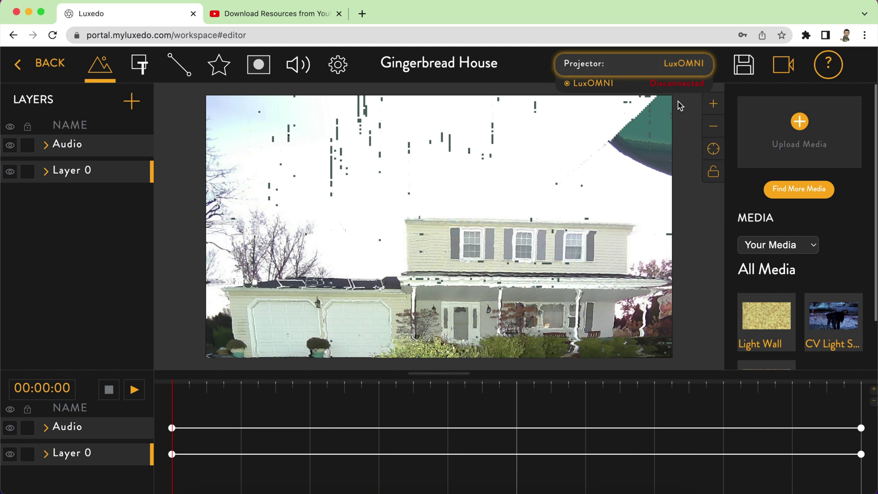
click(677, 65)
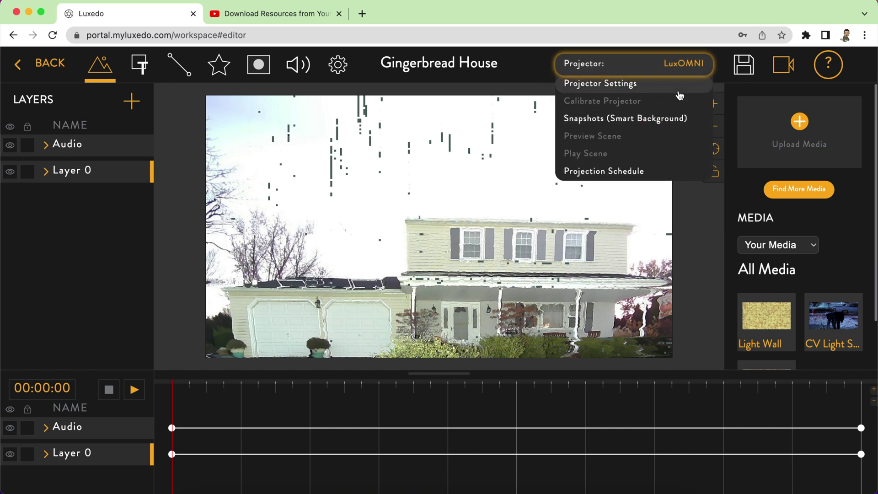
click(649, 121)
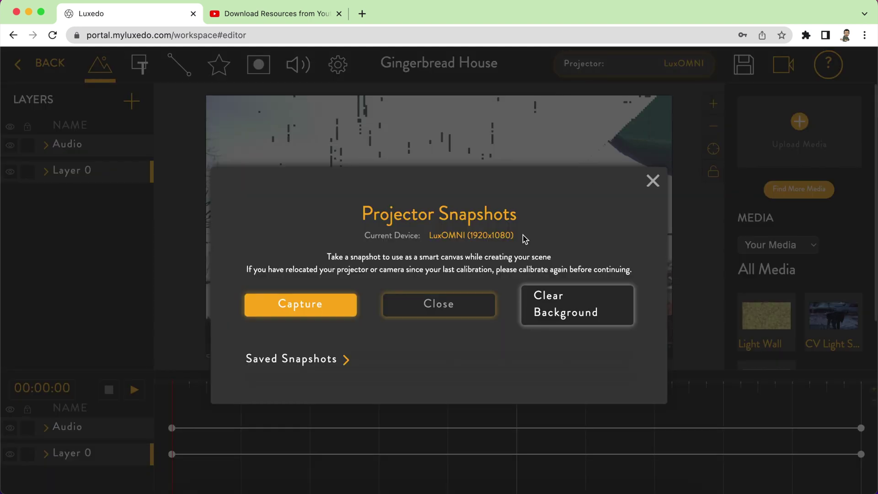
click(313, 369)
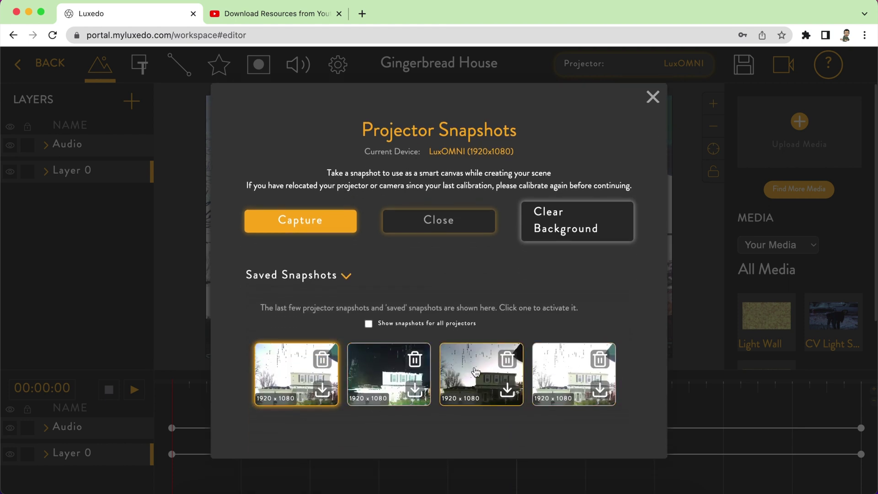
click(653, 96)
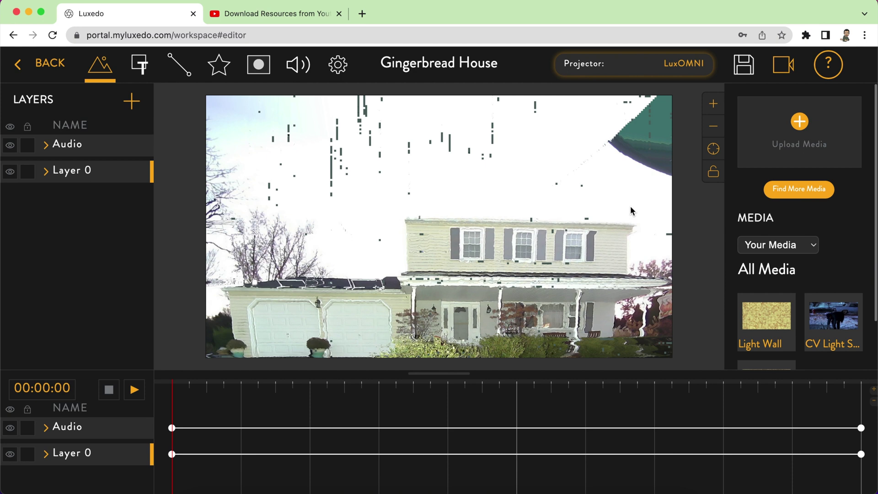
- Rename Layer 0 to "Background"
right_click(75, 176)
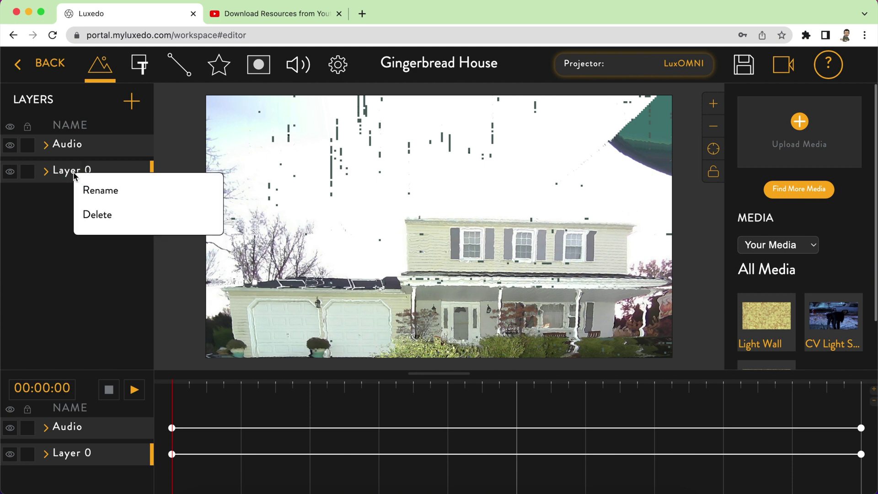
click(91, 192)
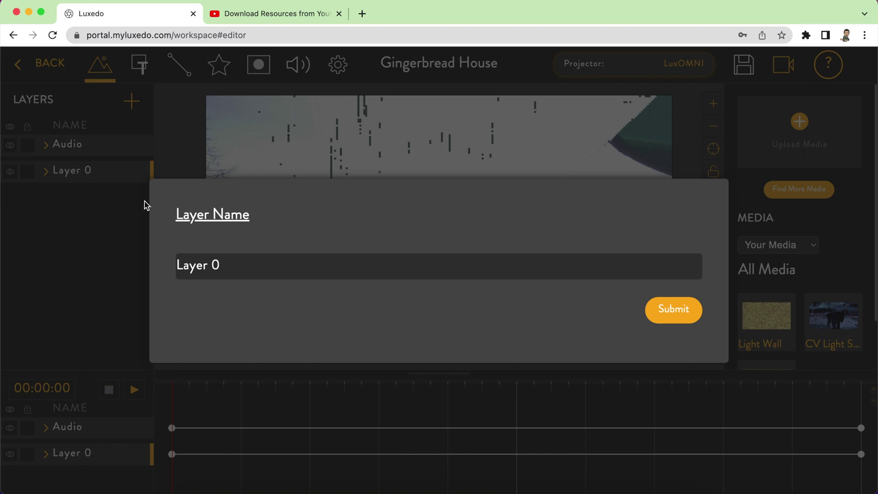
click(197, 266)
triple_click(197, 265)
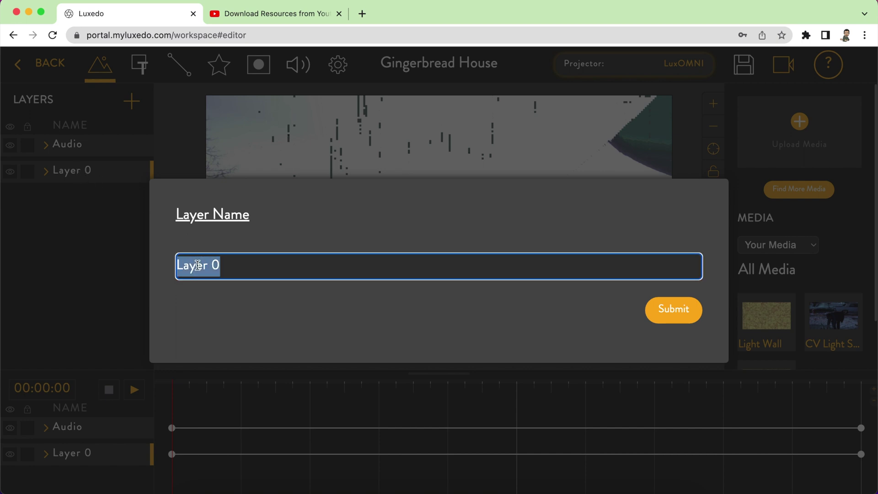
text(Background)
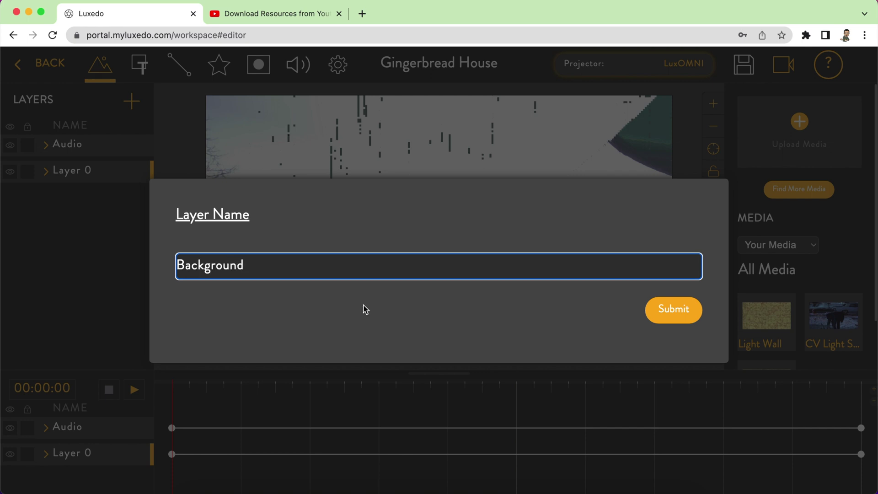
click(684, 309)
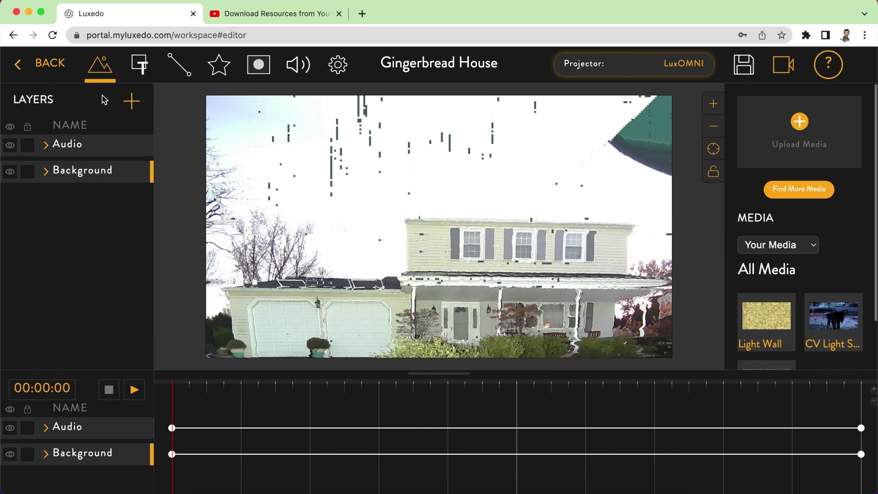
- Start a new Trace mask and outline the garage from its outer ground corner up the wall and along the roof's lower edge
click(259, 66)
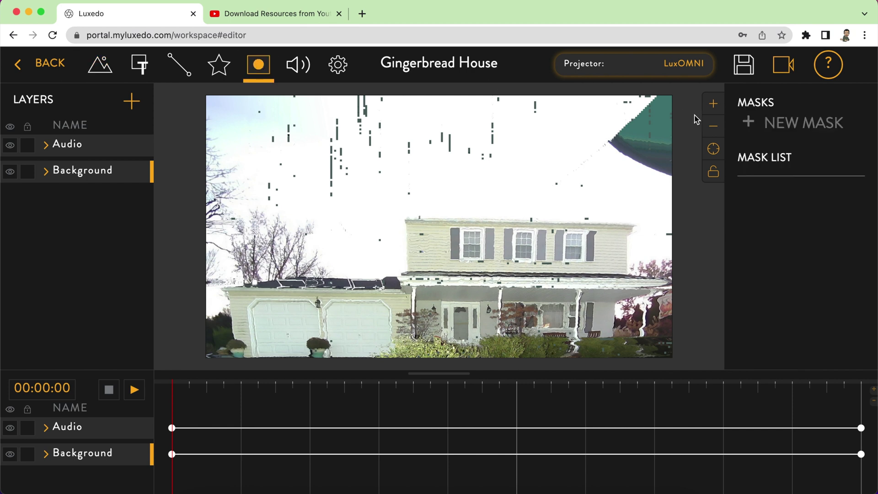
click(752, 126)
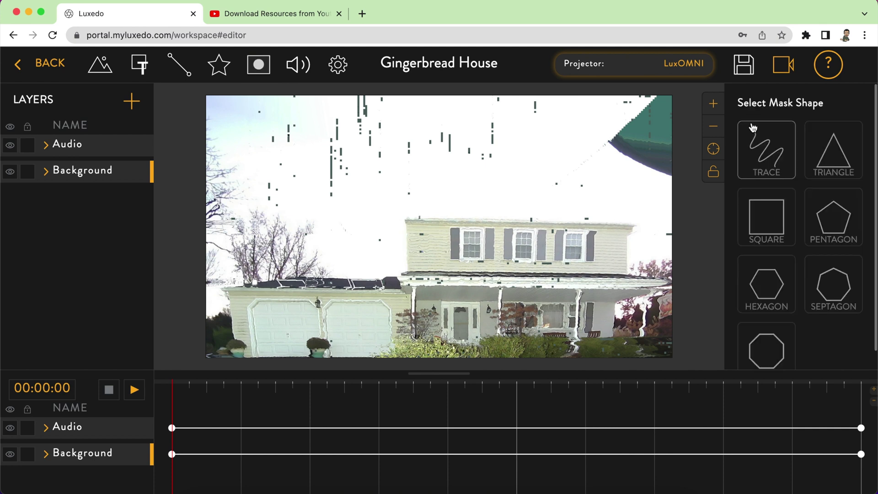
click(765, 159)
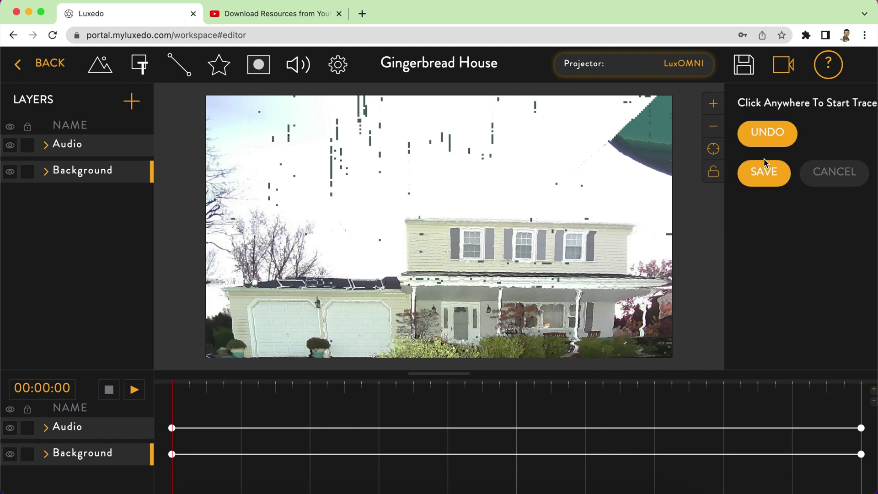
click(234, 359)
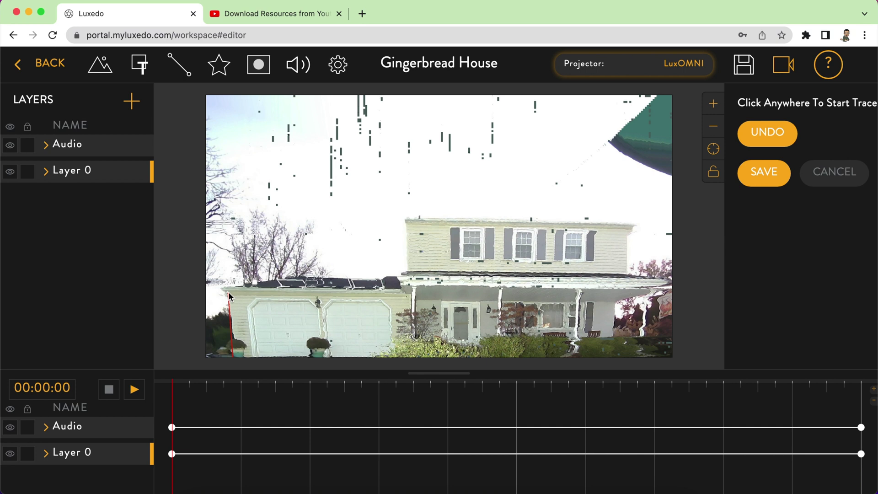
scroll(229, 295, up, 5)
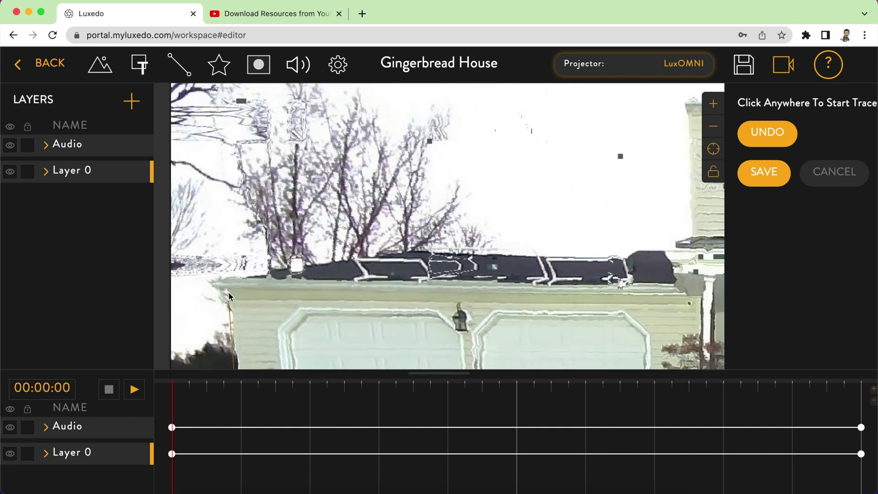
scroll(228, 295, down, 1)
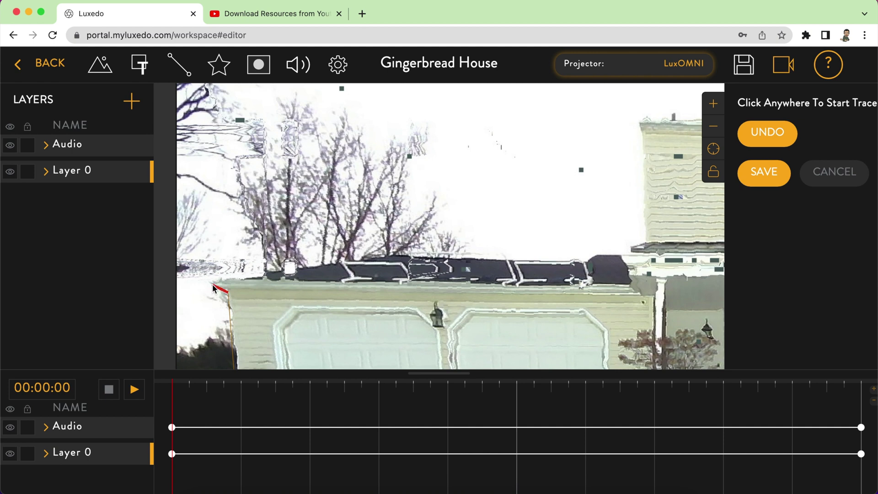
click(211, 283)
click(630, 285)
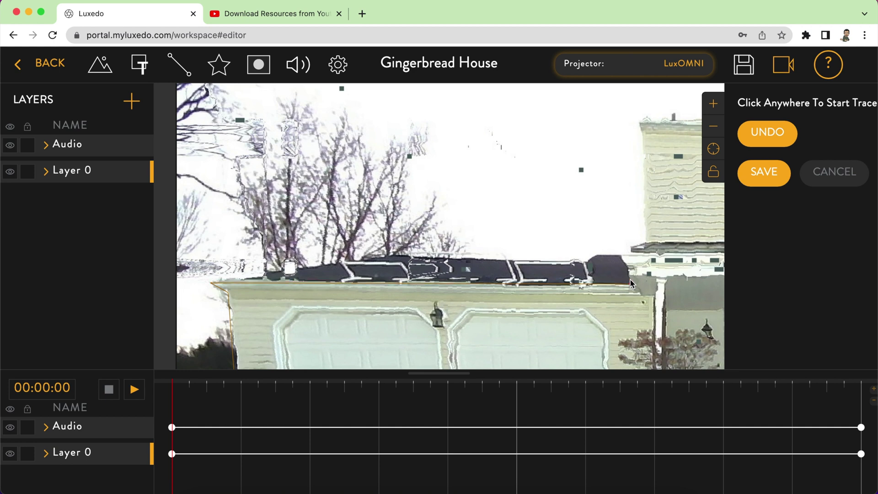
- Continue the mask outline around the garage roof's inner end and up the second storey's side wall to the roof corner
click(619, 254)
click(646, 245)
click(642, 128)
click(639, 124)
- Extend the mask outline along the second storey's upper roof edge to its far corner and around the end of the eave
scroll(639, 124, up, 3)
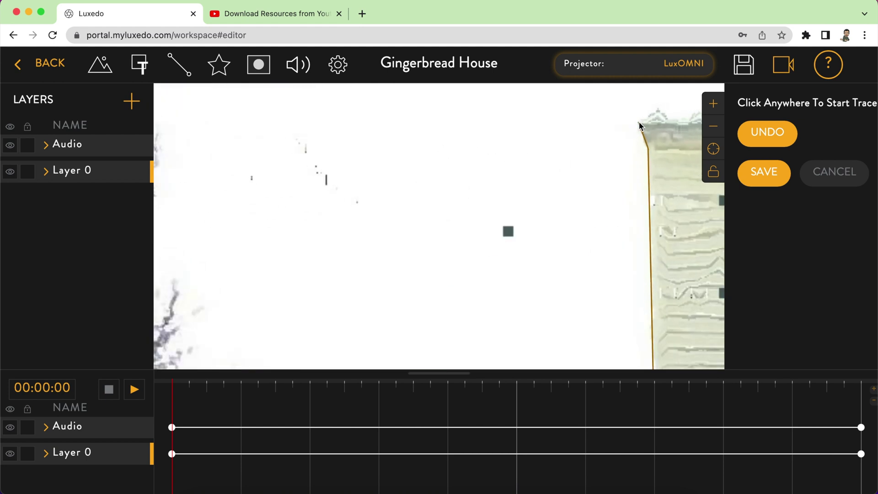
scroll(639, 124, down, 3)
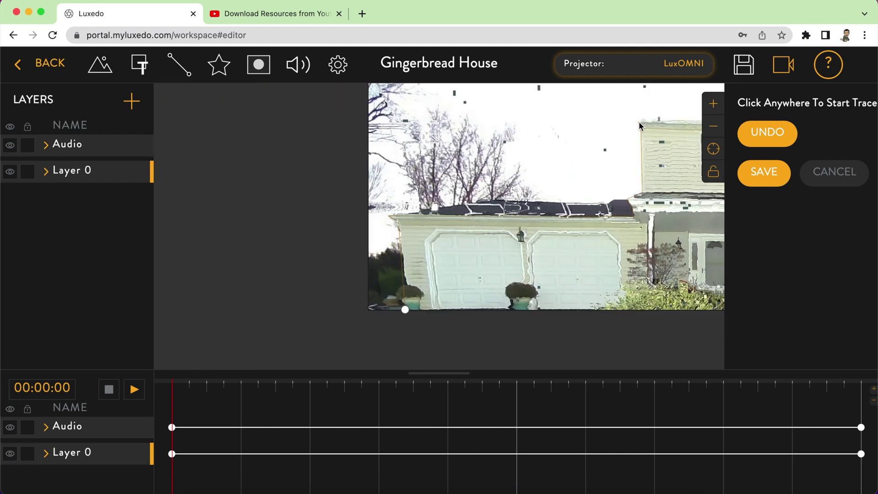
scroll(639, 125, down, 2)
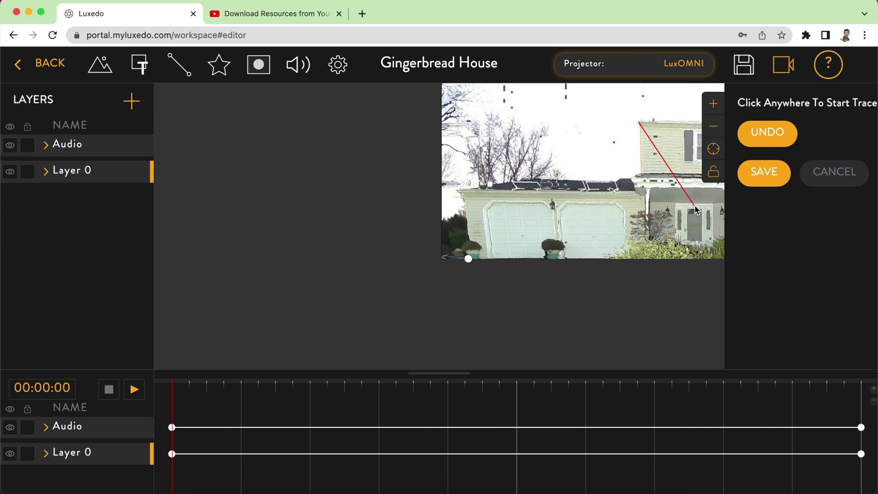
scroll(693, 204, down, 1)
scroll(695, 209, down, 1)
scroll(695, 209, up, 3)
scroll(695, 209, down, 4)
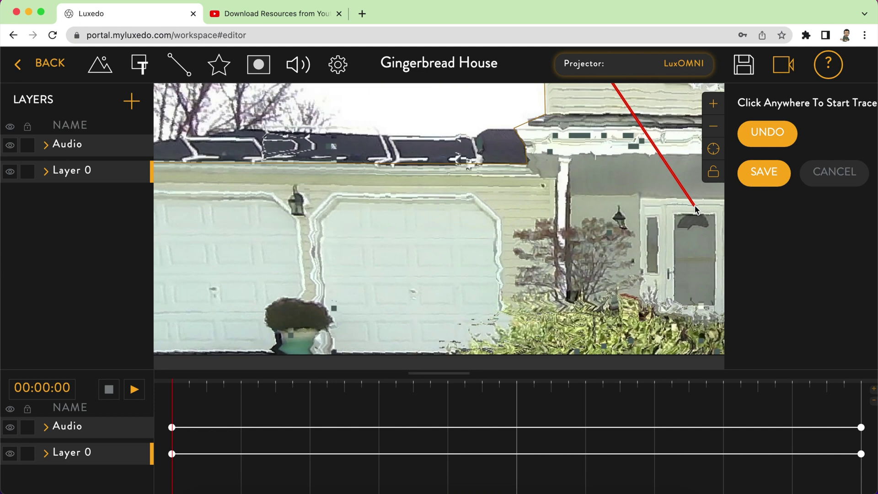
scroll(695, 208, up, 3)
scroll(695, 208, down, 6)
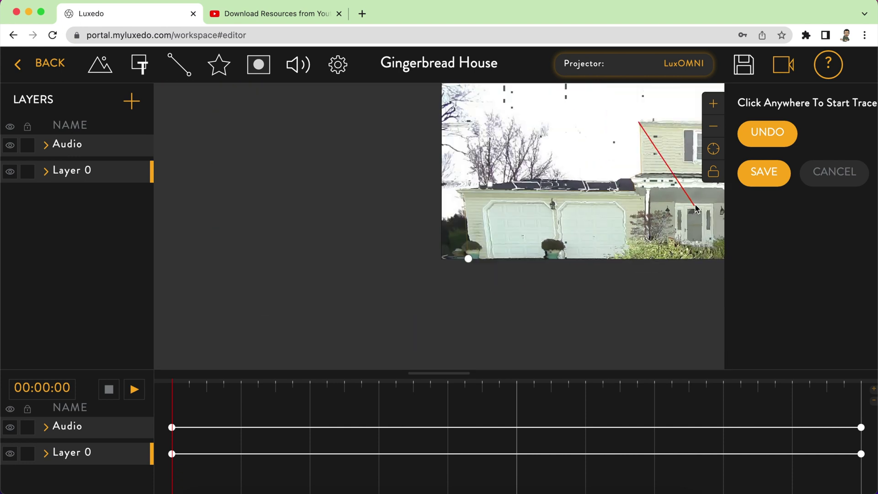
click(712, 149)
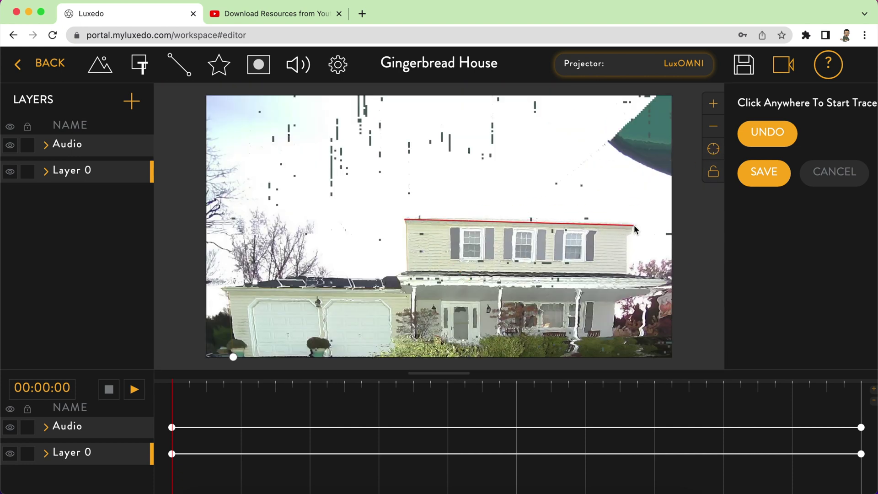
scroll(634, 224, up, 5)
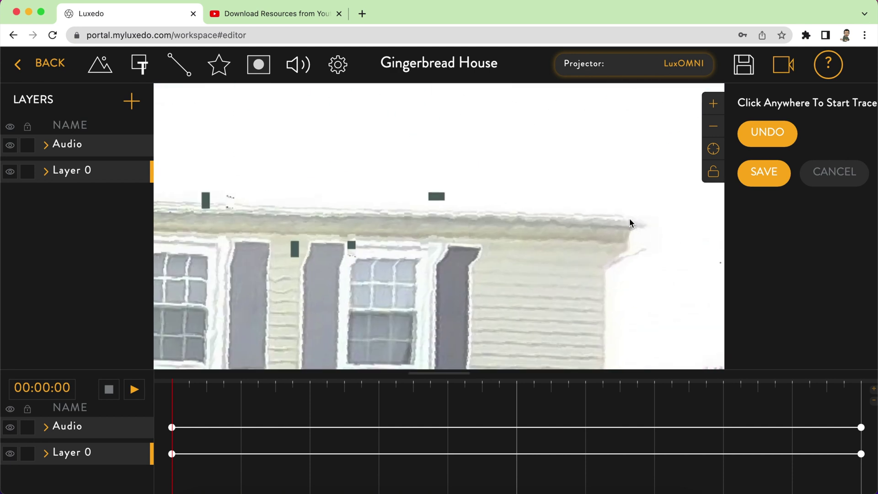
click(635, 218)
click(631, 248)
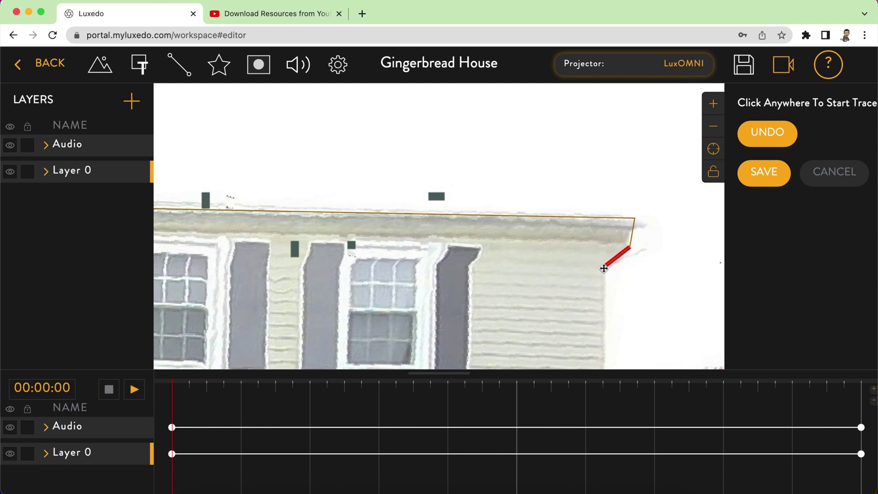
- Continue the mask outline from the eave down the second storey's far side wall to the porch roof
scroll(604, 269, down, 5)
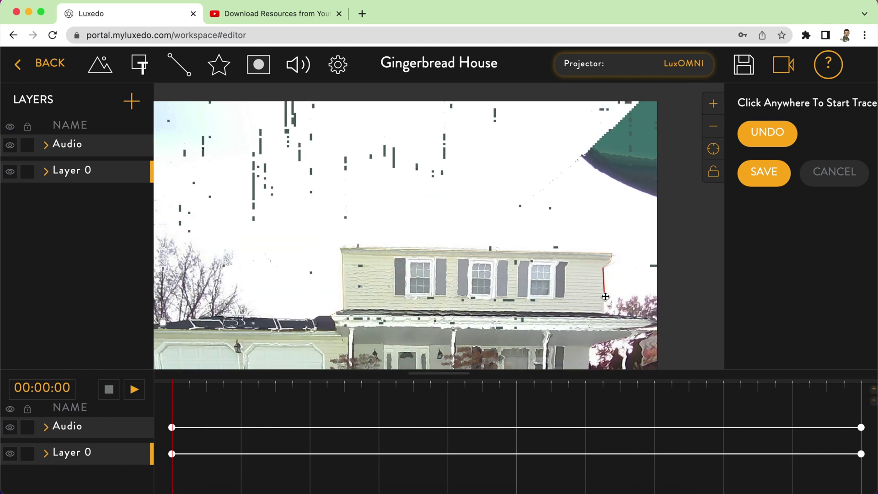
click(603, 311)
click(711, 147)
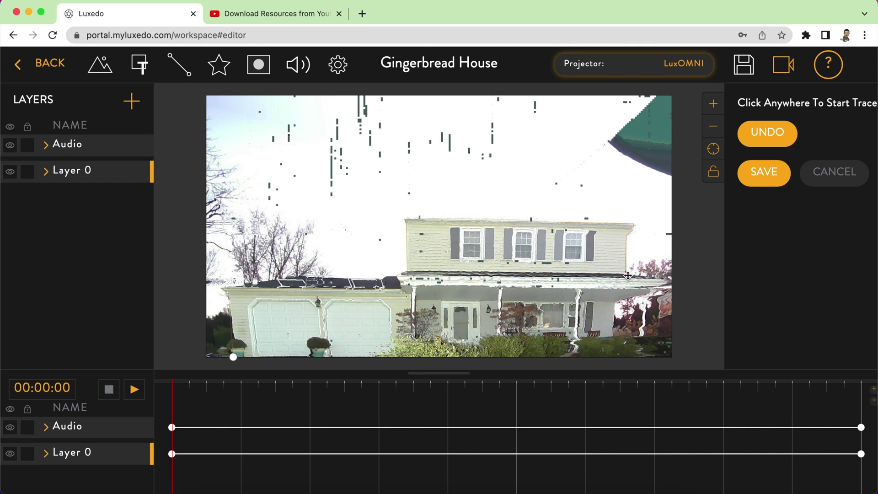
scroll(633, 268, up, 5)
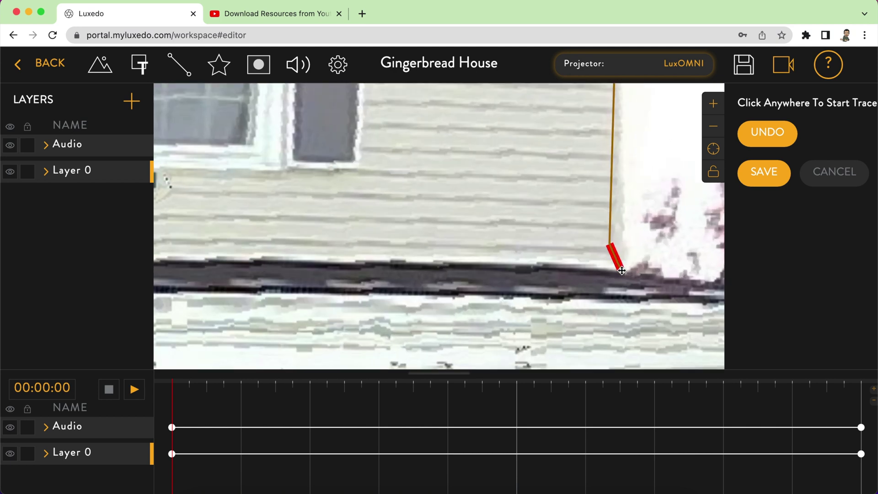
- Trace around the porch's end post and down the house wall to the ground, closing the mask at the garage's starting corner
click(719, 150)
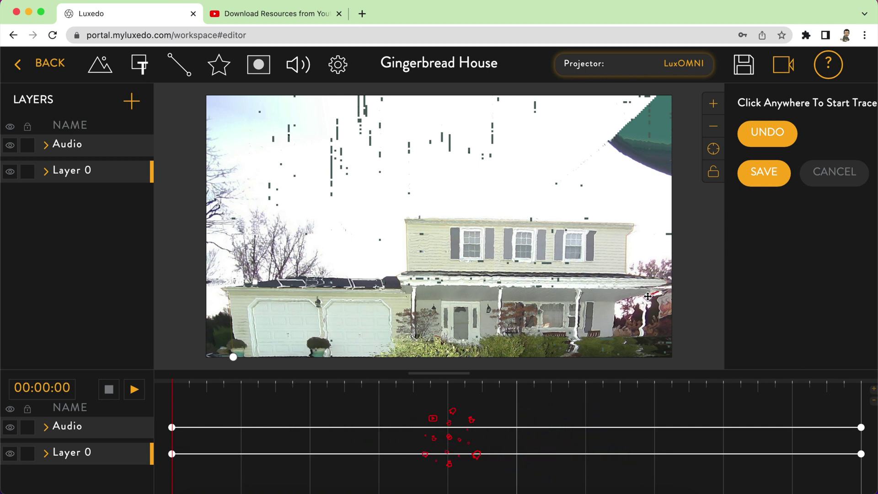
click(637, 352)
click(641, 296)
click(614, 304)
click(612, 357)
click(234, 357)
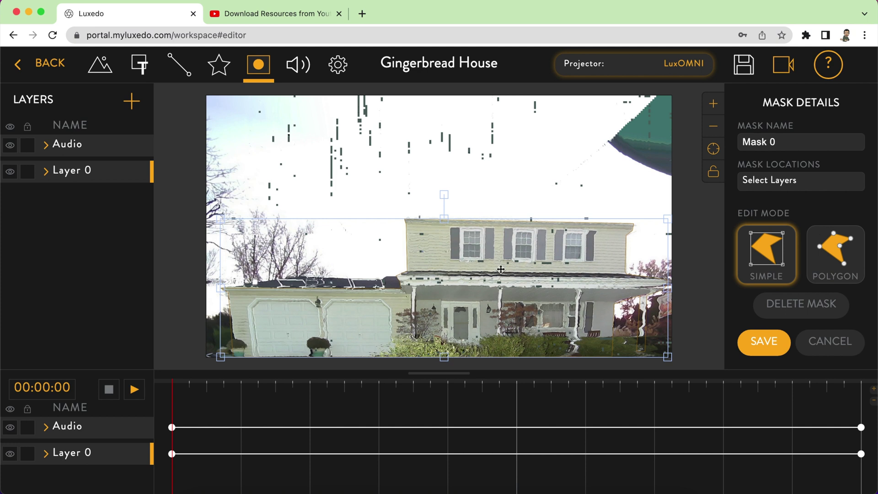
- Name the mask "Whole House", apply it to Layer 0 and save the mask
triple_click(766, 145)
text(Whole House)
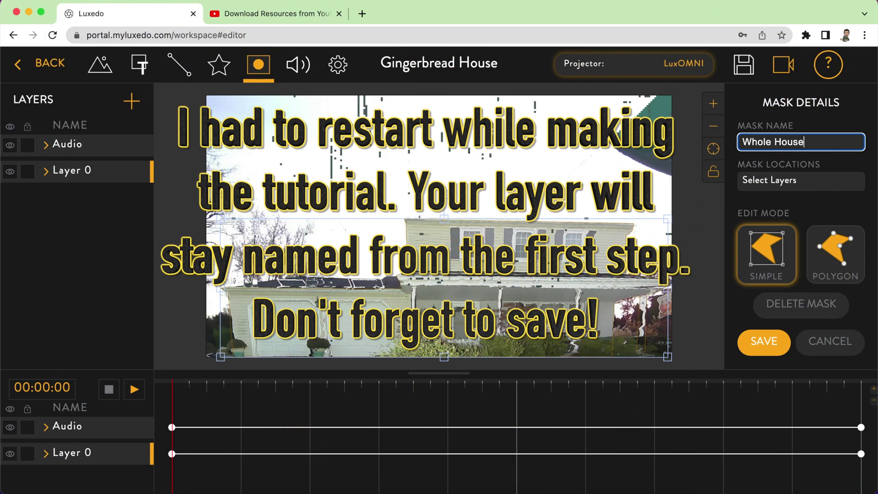
click(802, 186)
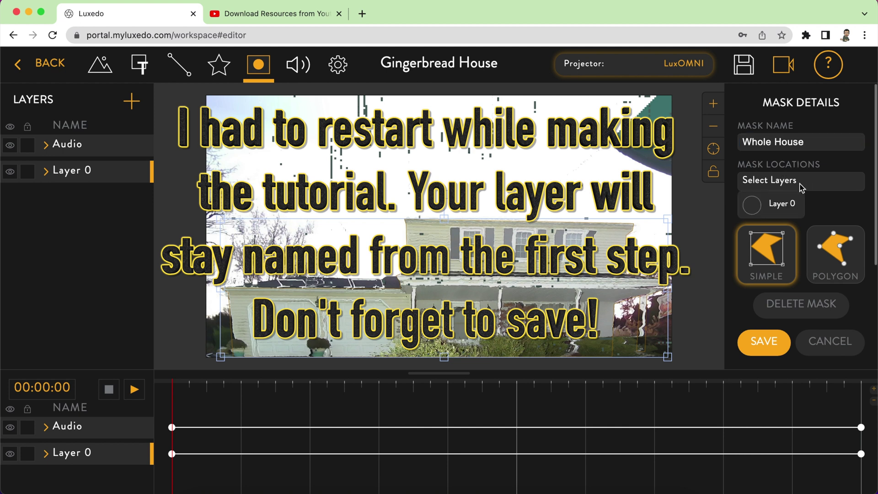
click(752, 206)
click(771, 351)
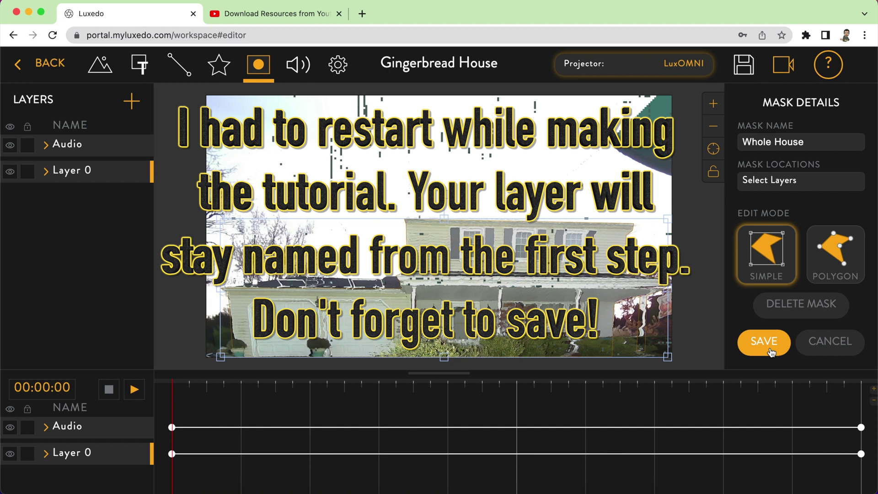
click(786, 182)
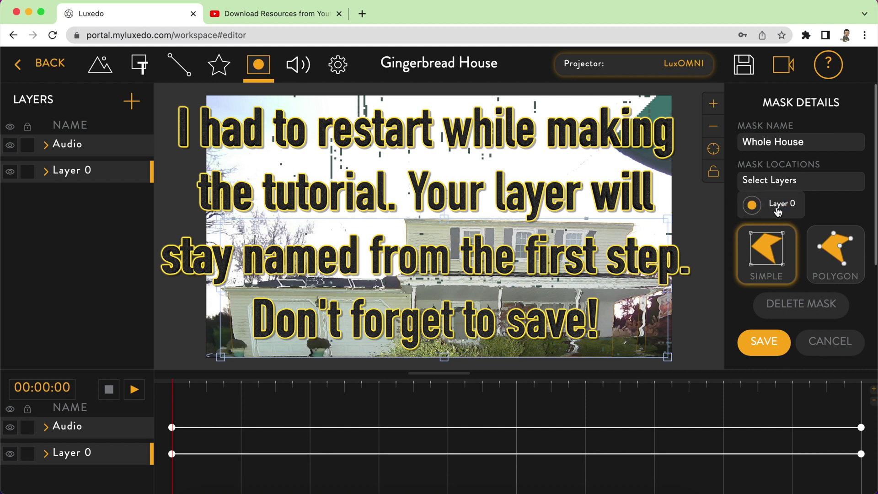
click(763, 343)
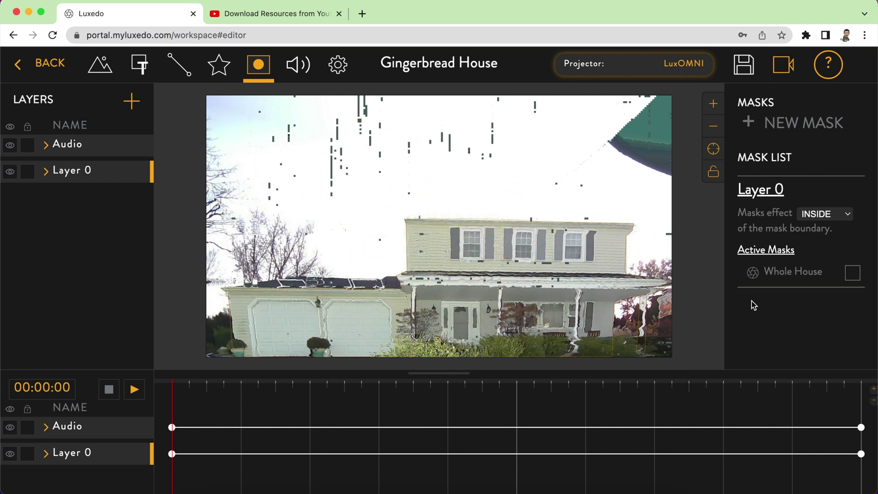
- Rename Layer 0 to "Background"
right_click(69, 172)
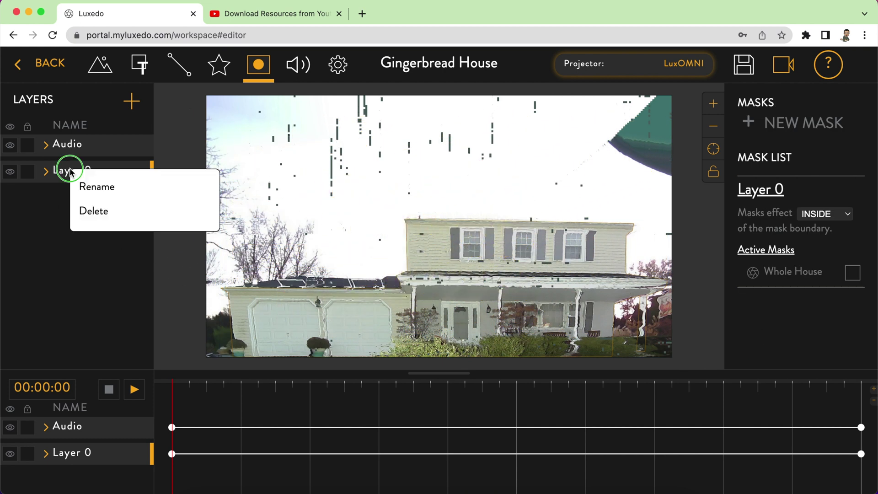
click(94, 189)
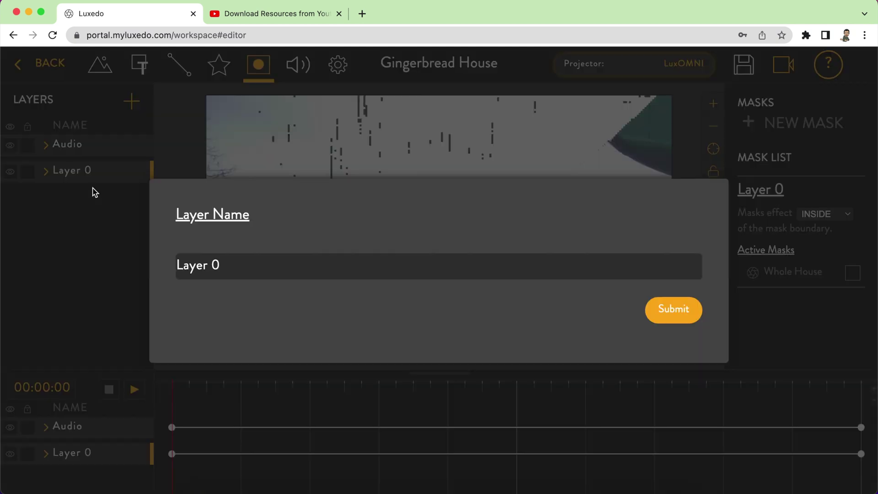
triple_click(194, 265)
text(Br)
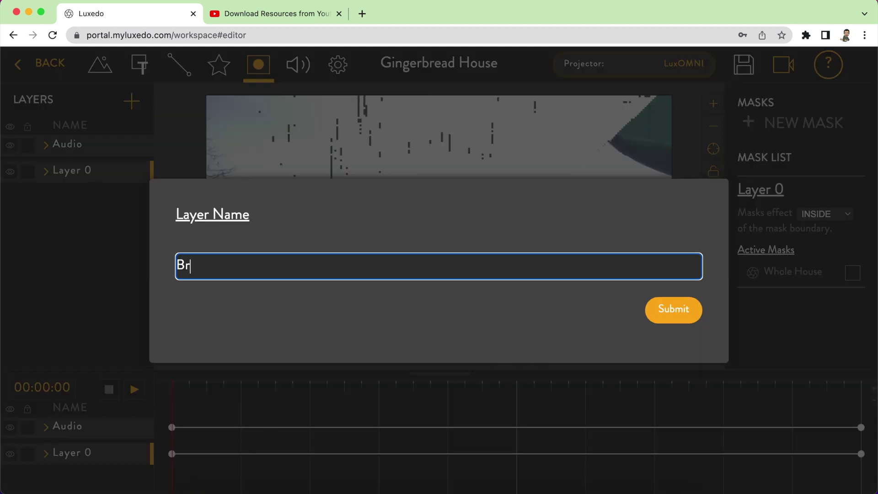
text(ckground)
click(686, 320)
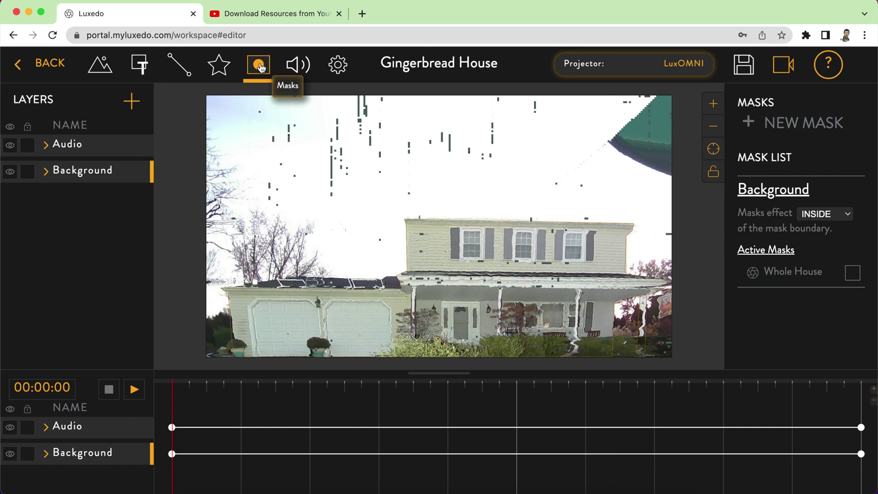
- Add the gingerbread texture image from the Public Media folders "Phillips Pro..." and "Digital Gin..." to the Background layer
click(47, 172)
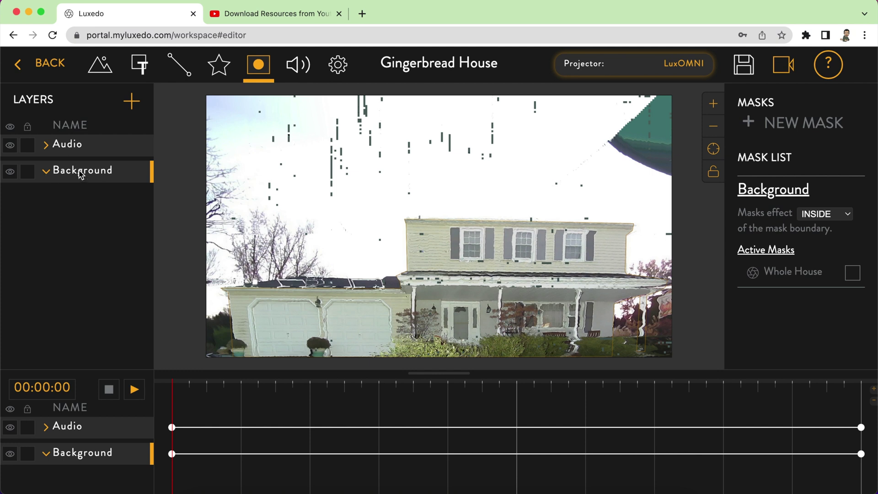
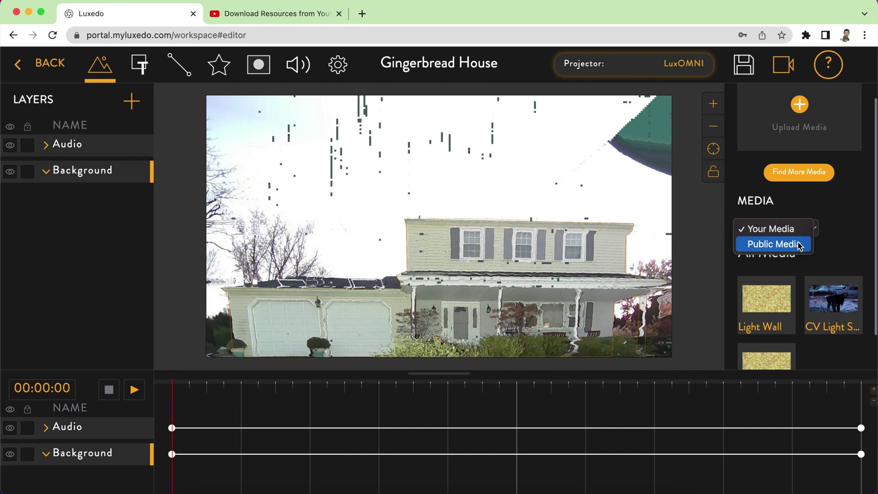
click(798, 245)
scroll(812, 268, down, 5)
scroll(812, 267, down, 4)
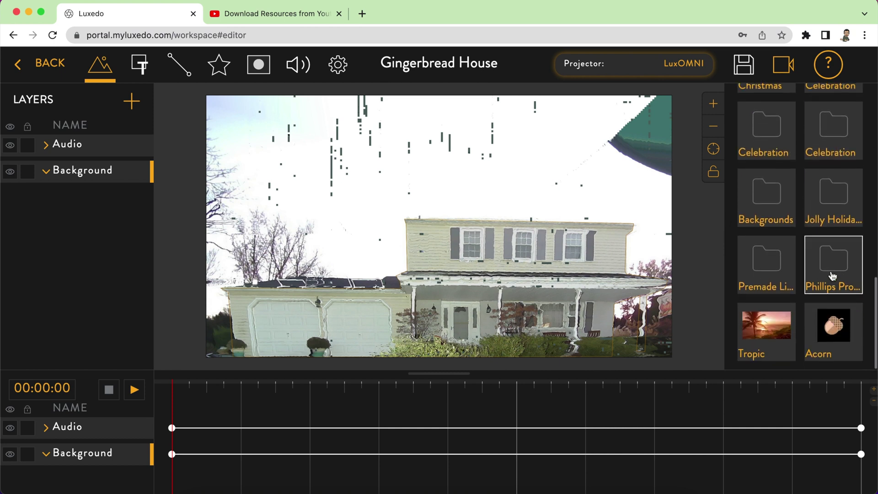
click(832, 275)
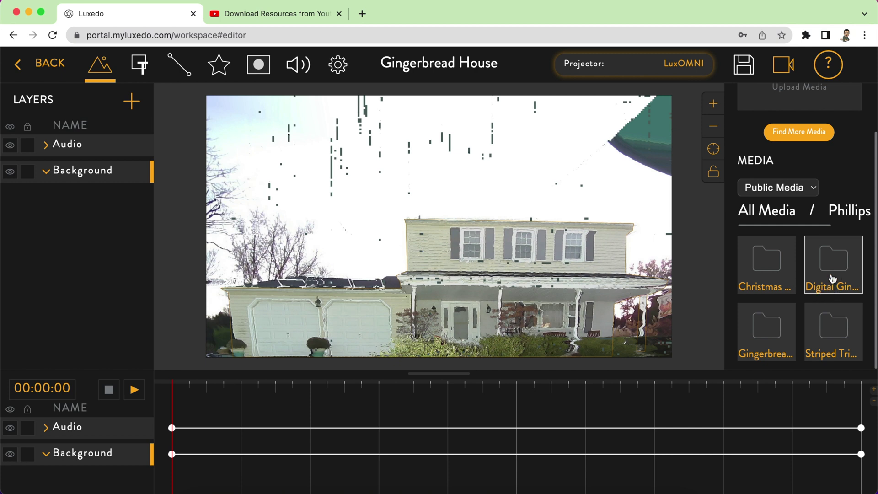
click(839, 275)
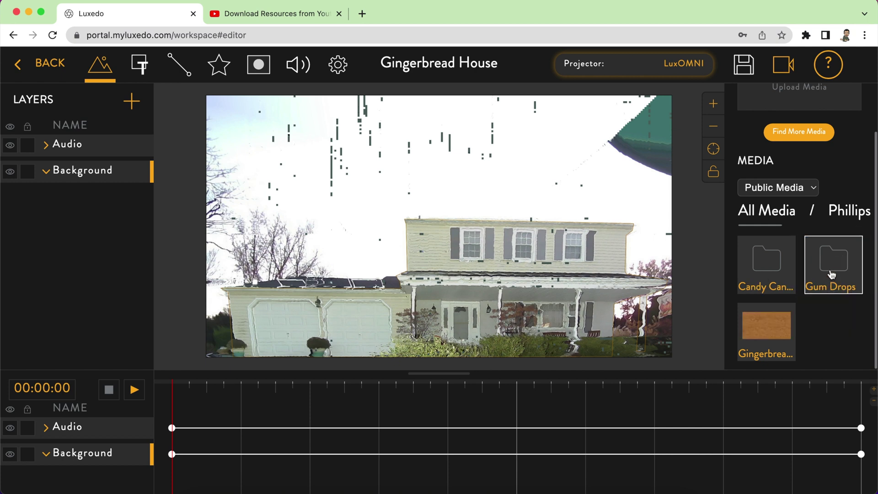
click(761, 331)
drag(760, 331, 614, 337)
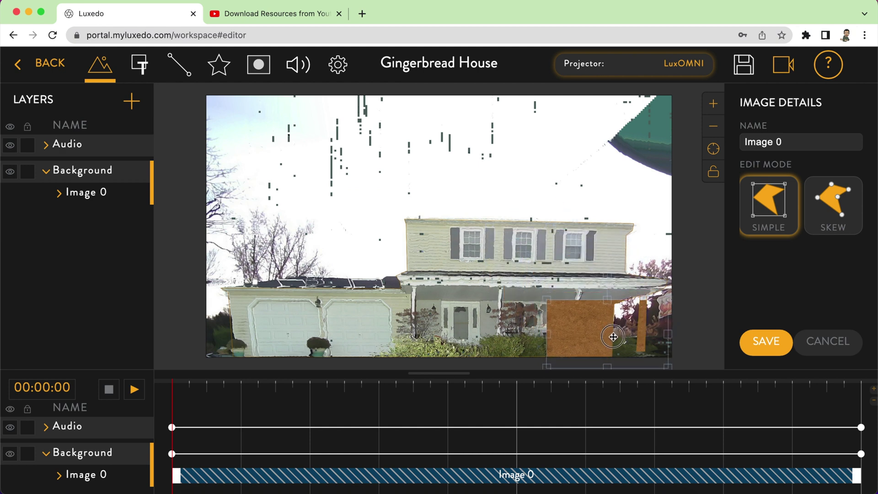
- Enlarge and position the gingerbread image so it covers the entire house mask, and save the image
drag(547, 298, 182, 154)
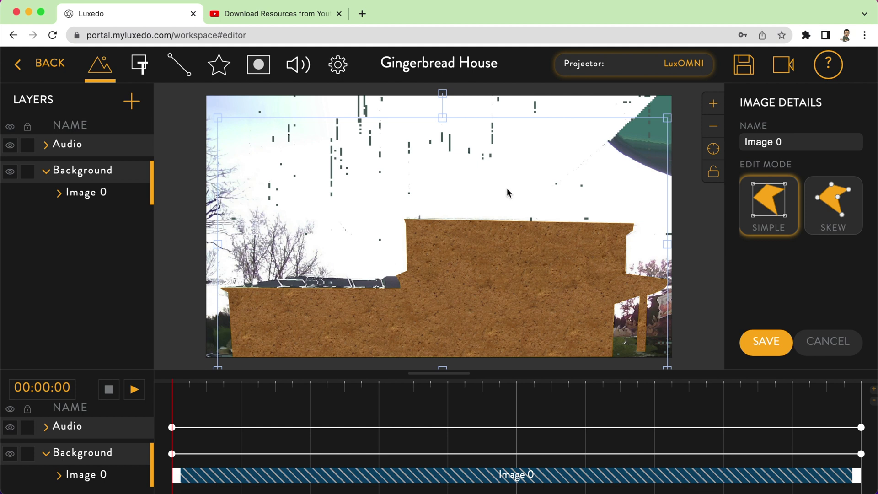
drag(441, 117, 433, 233)
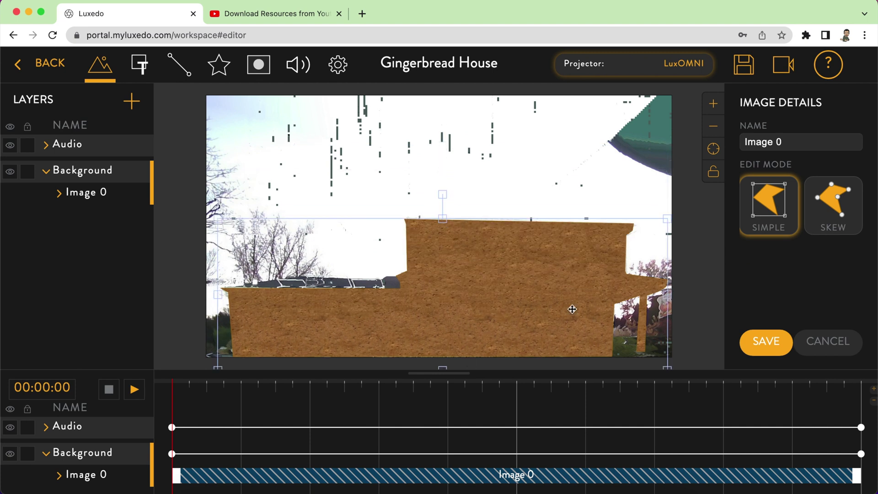
drag(443, 221, 434, 118)
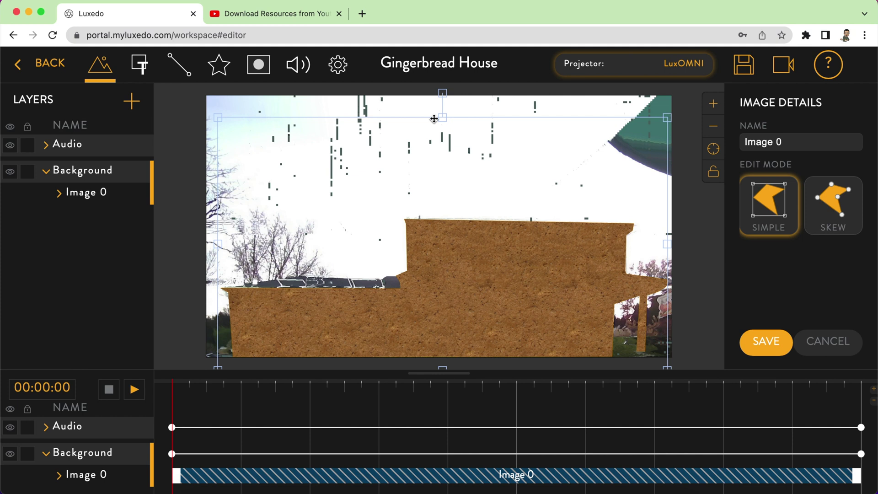
drag(579, 237, 584, 239)
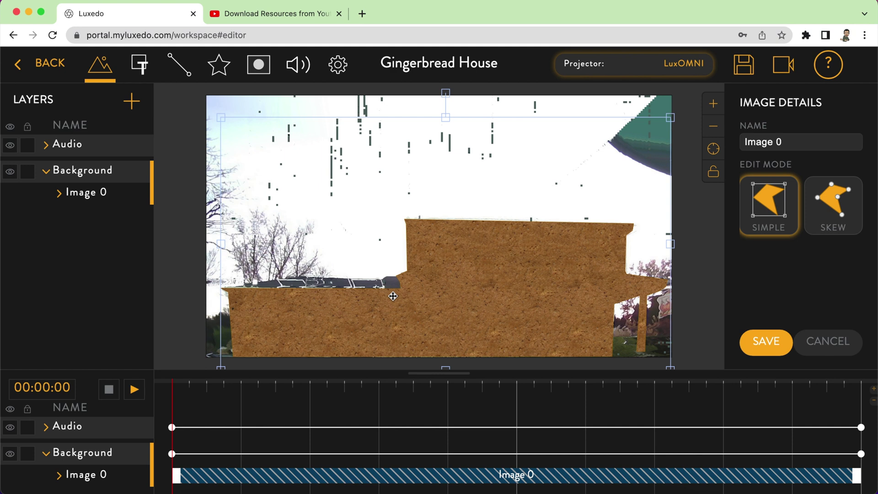
click(768, 346)
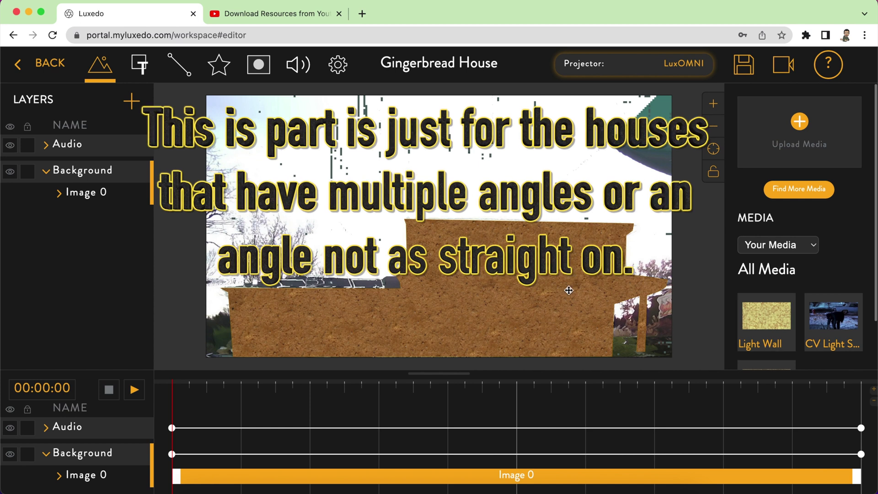
- Enlarge the gingerbread image slightly over the house and save the Gingerbread House scene
click(569, 291)
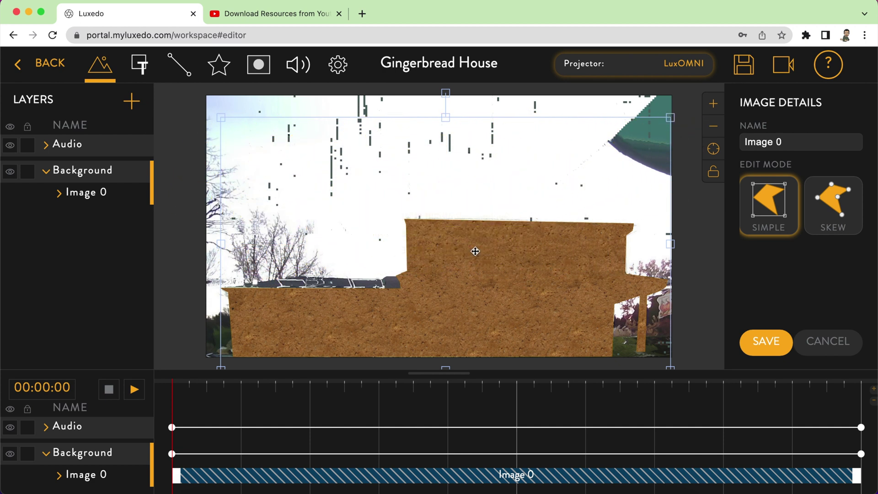
drag(671, 117, 715, 147)
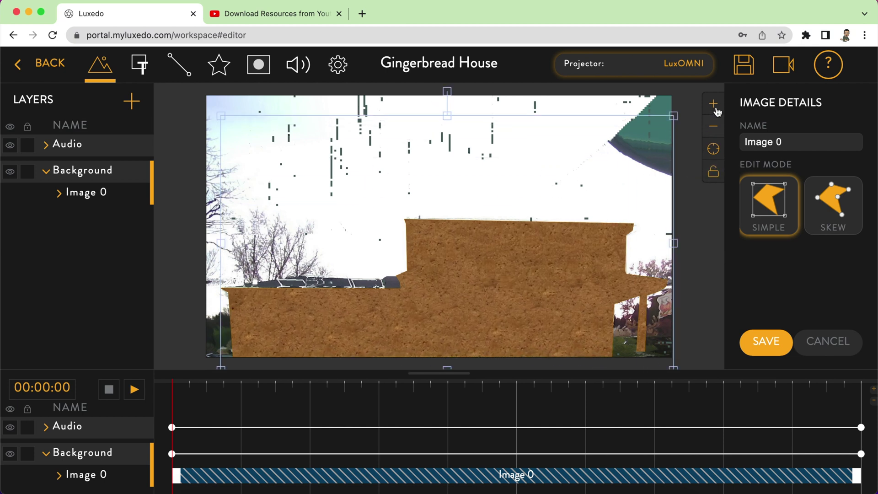
click(746, 69)
- Try shrinking the gingerbread image to the garage and skewing its two right corners to follow the garage wall's angle
drag(673, 116, 420, 243)
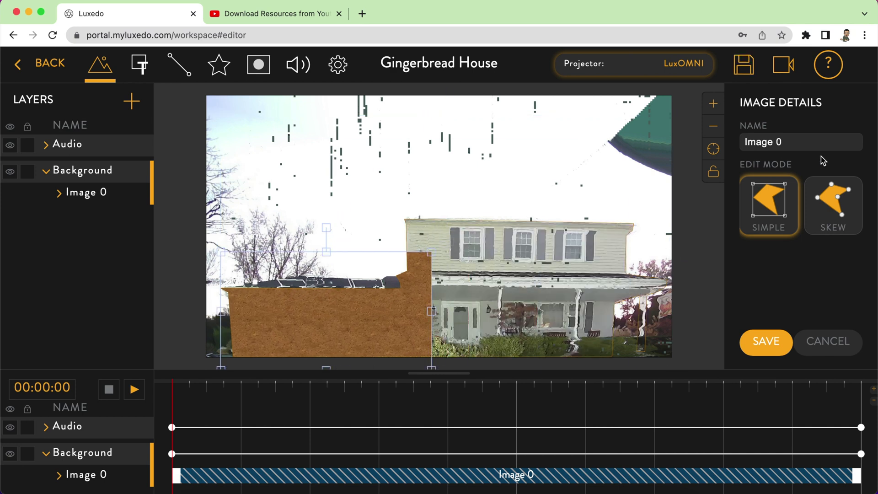
click(829, 212)
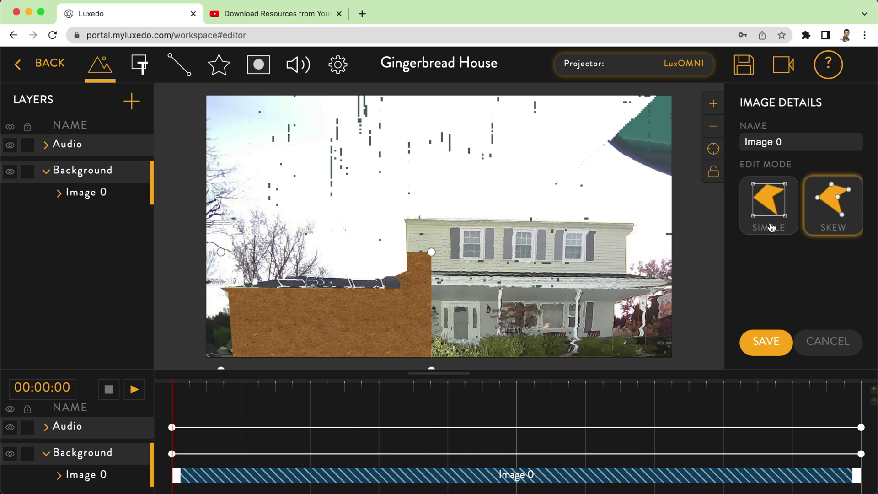
drag(431, 252, 407, 291)
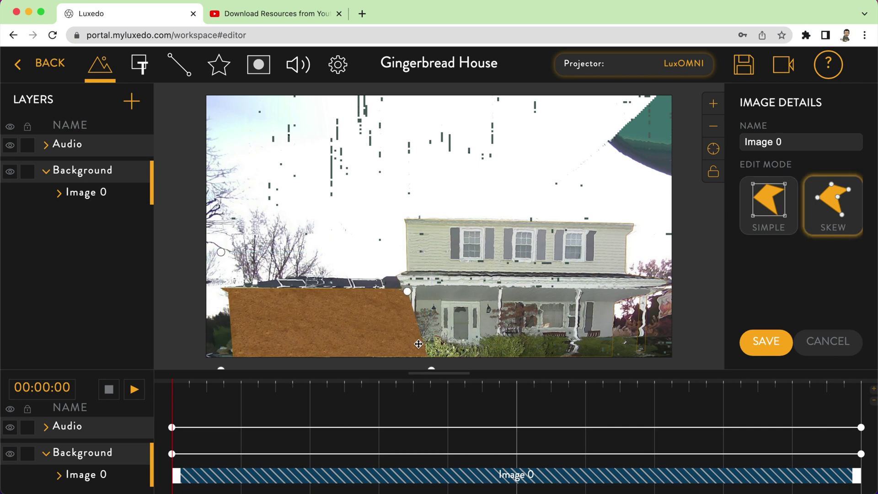
drag(430, 367, 401, 350)
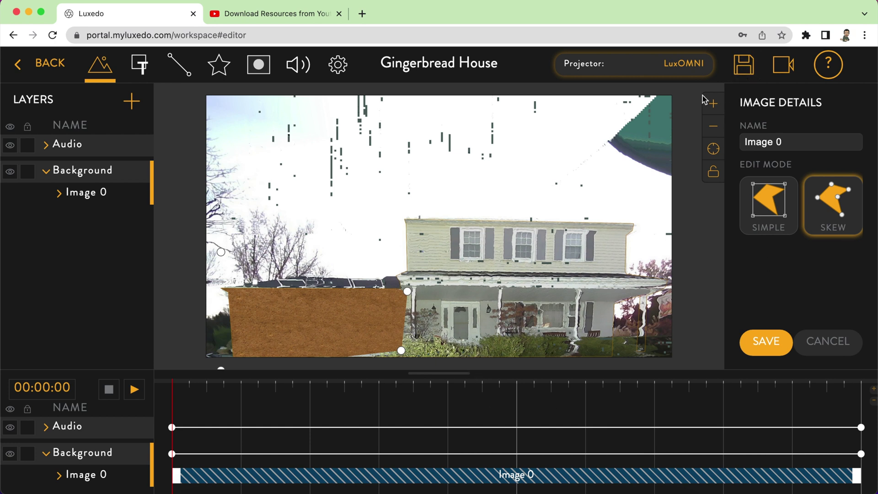
- Exit the editor without saving, reopen the Gingerbread House scene and select the gingerbread image
click(27, 70)
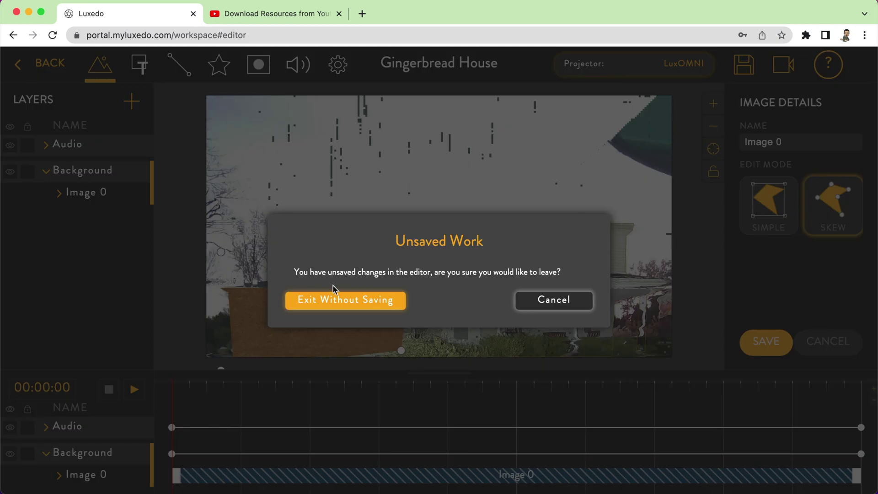
click(352, 305)
click(548, 318)
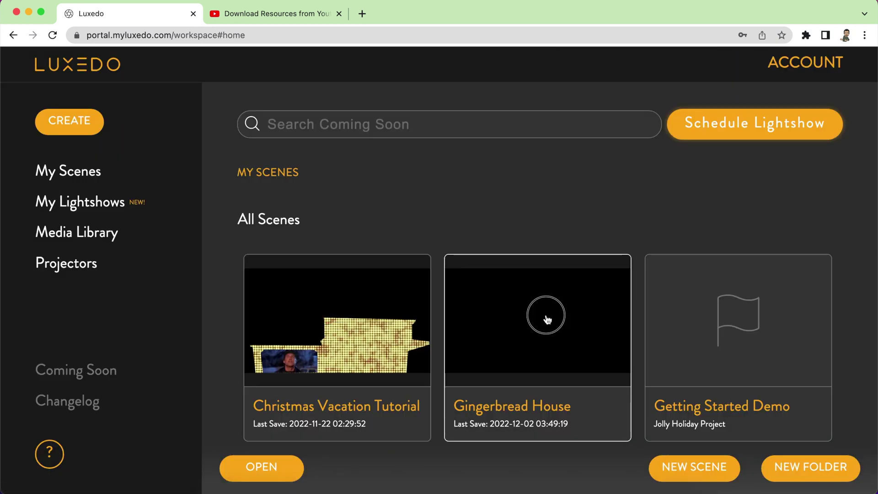
click(547, 319)
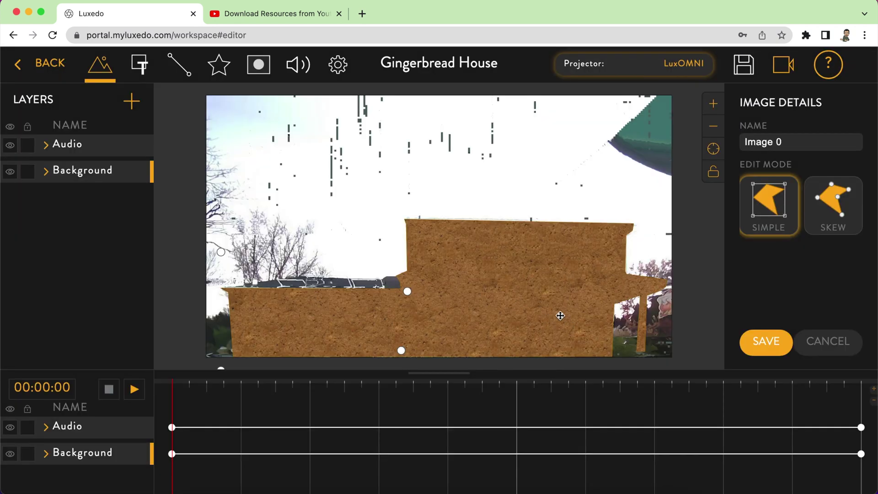
click(498, 317)
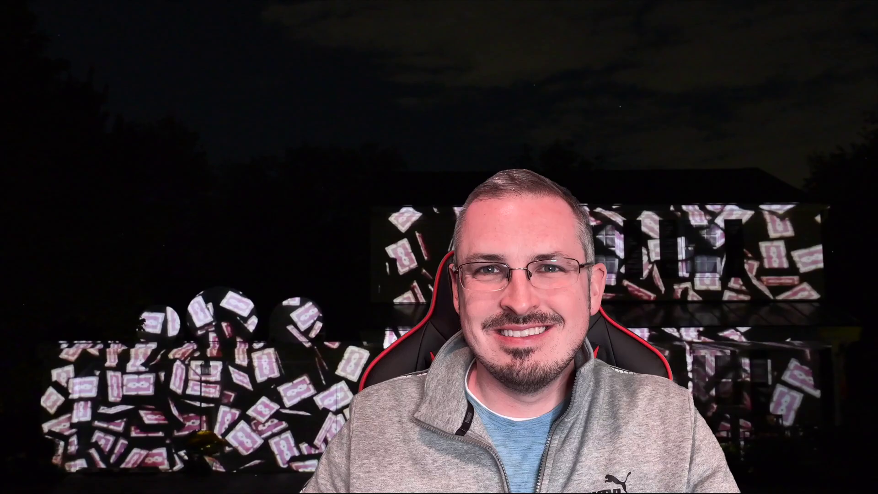
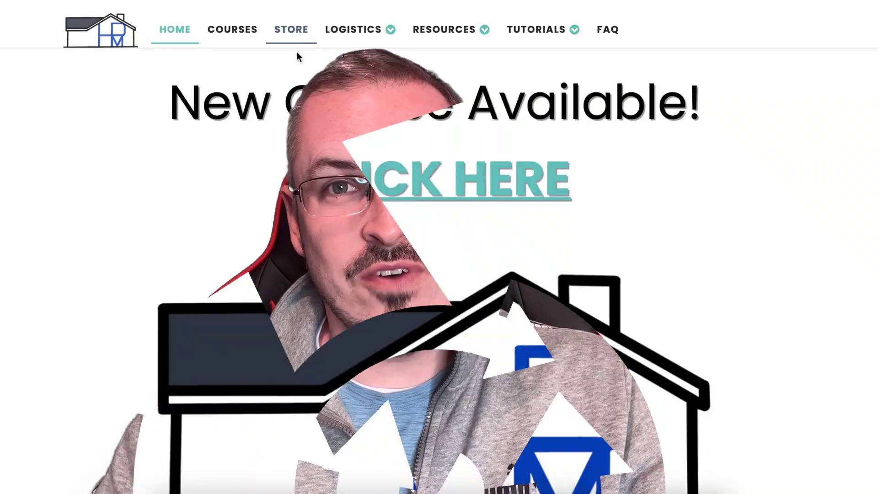
- Open the PhillipsProjections store on Etsy and browse the preview images of the Digital Gingerbread House Icing Pack
click(295, 36)
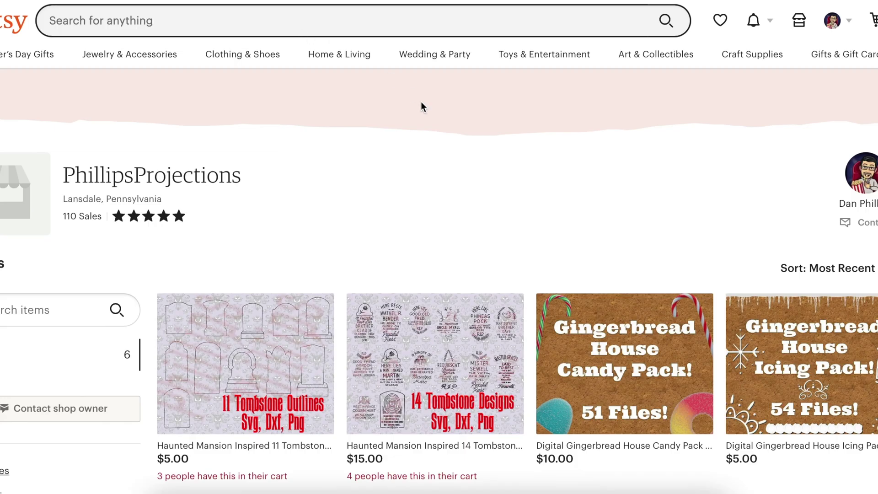
scroll(555, 235, down, 5)
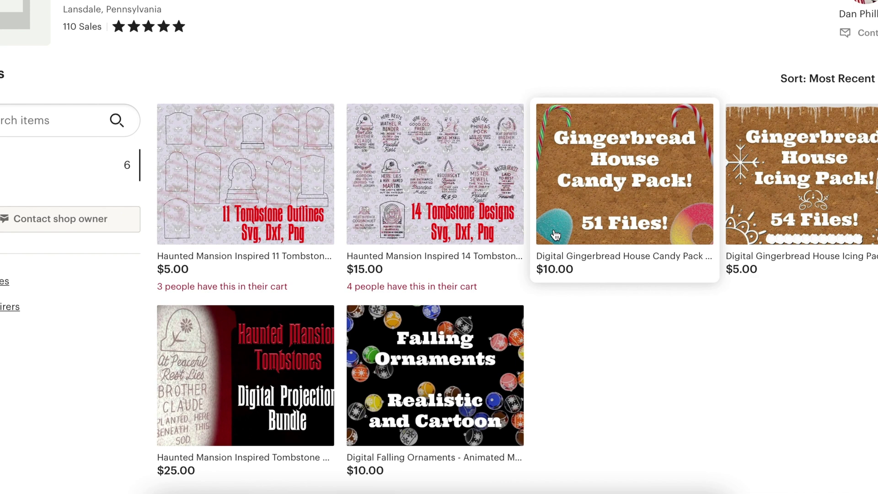
click(790, 173)
click(7, 118)
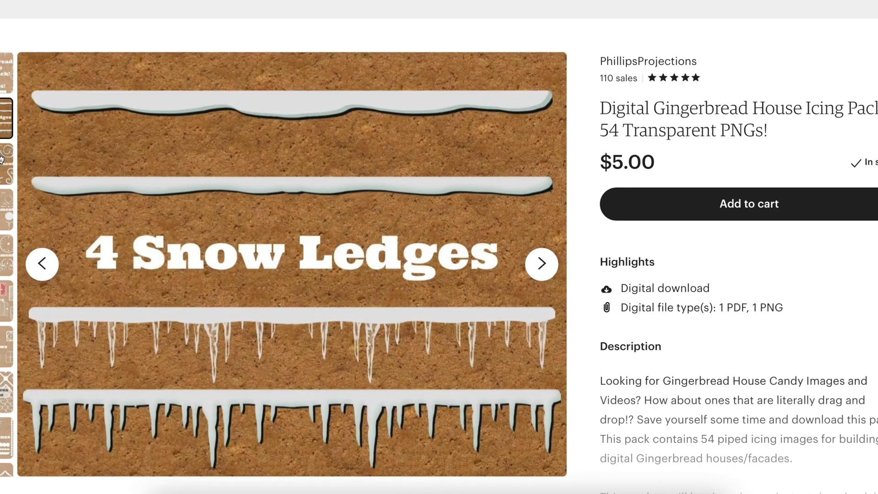
click(2, 160)
click(8, 214)
click(6, 301)
click(7, 392)
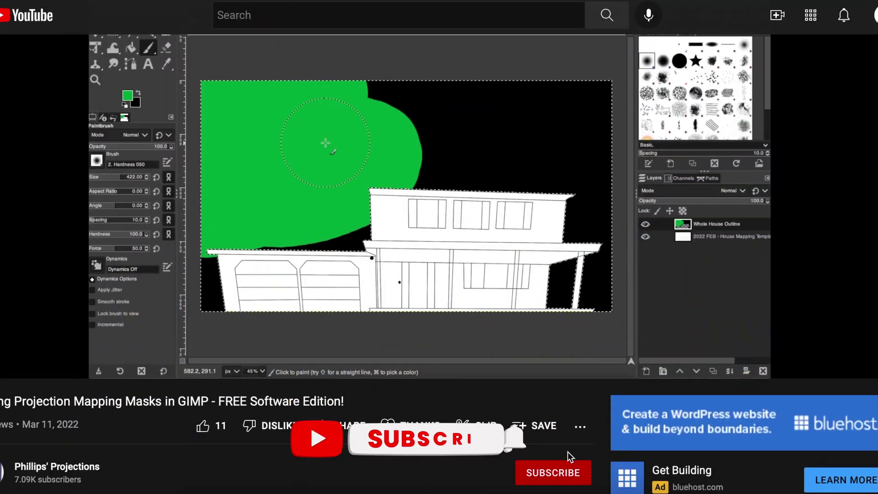
- On YouTube, like the GIMP projection mapping masks video, subscribe to the Phillips' Projections channel and set its notifications
scroll(567, 452, down, 3)
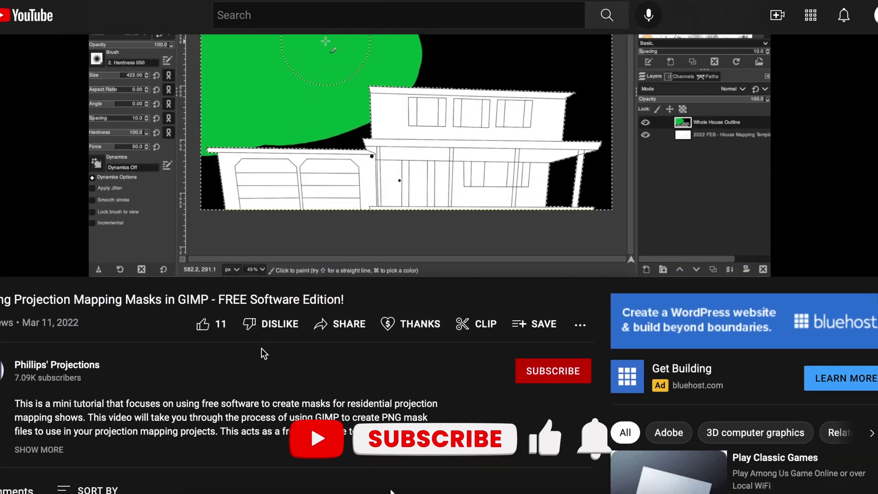
click(205, 325)
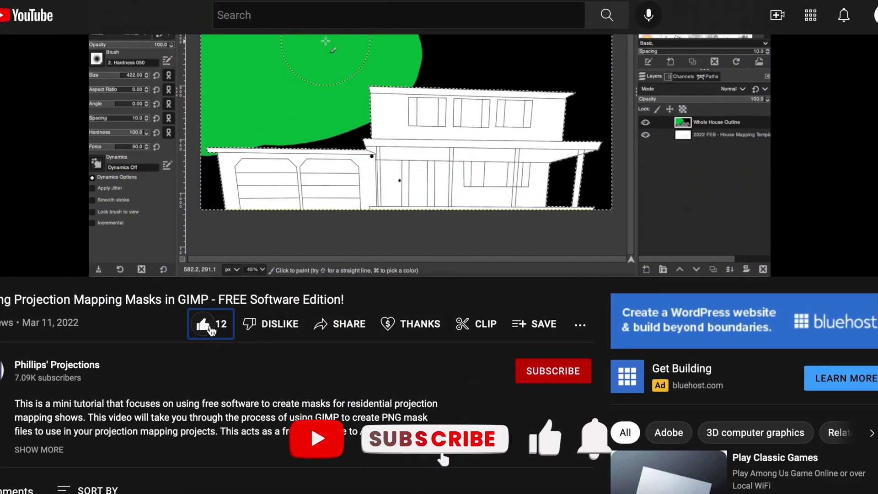
click(533, 372)
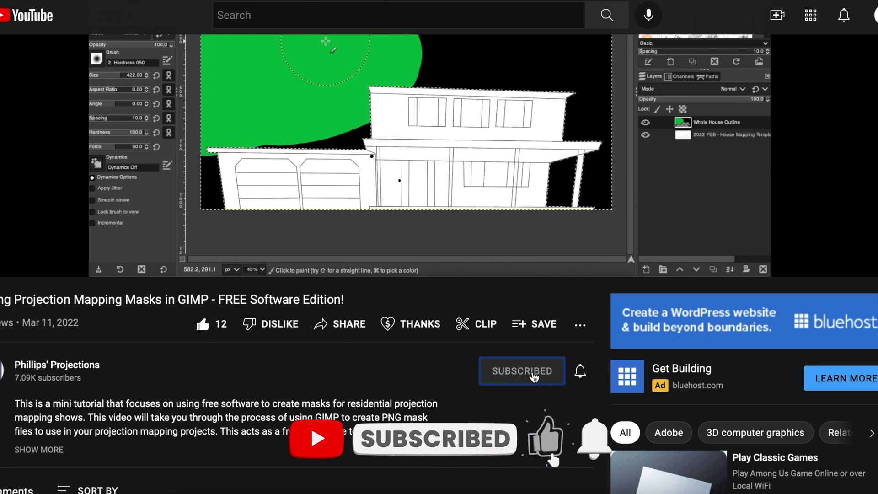
click(580, 371)
click(608, 404)
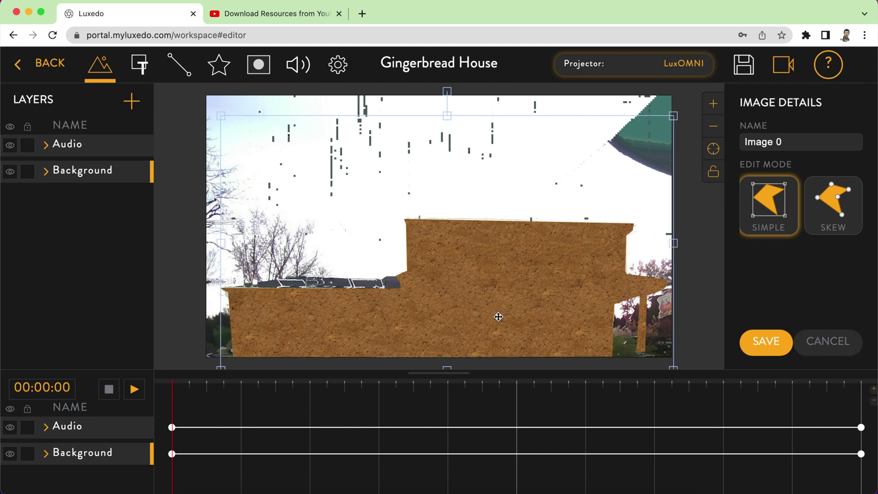
- Expand the Background layer and try to rename its image "Texture" through the image details
click(46, 171)
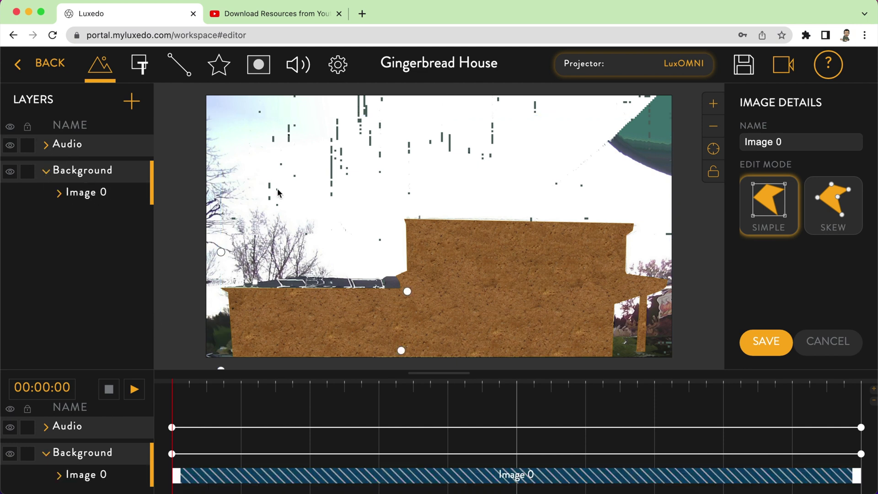
triple_click(770, 145)
text(Texture)
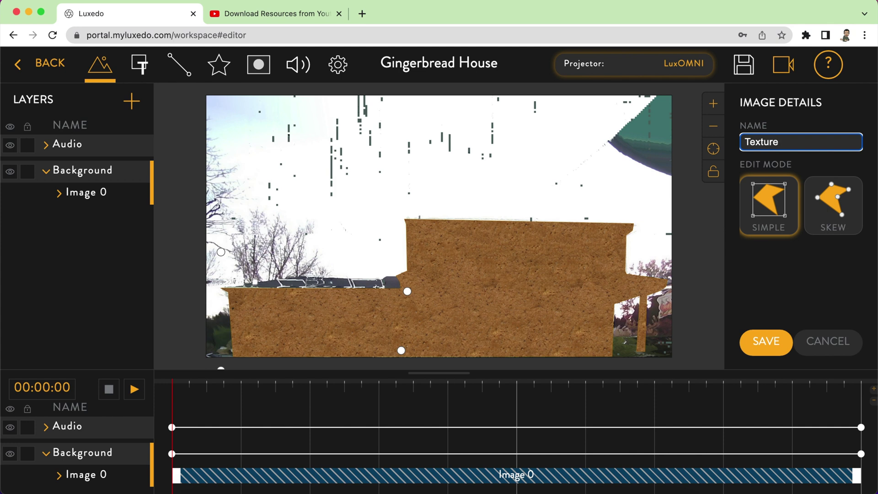
click(772, 345)
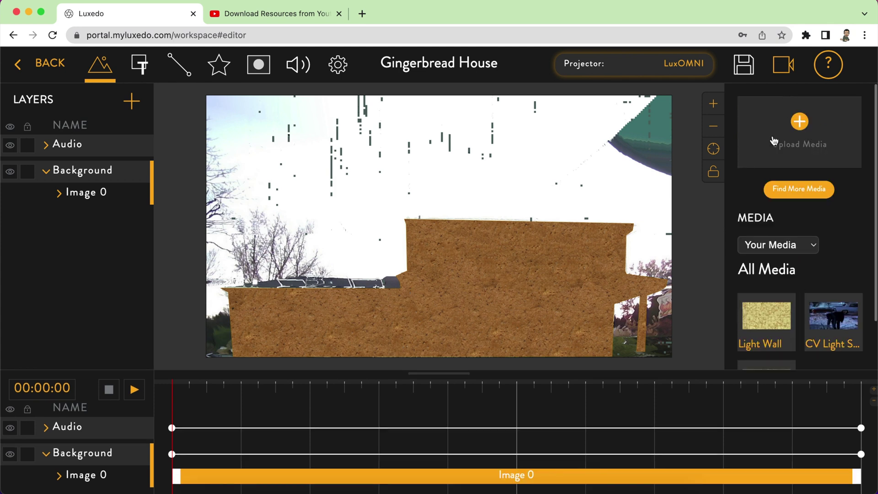
- Rename the Background layer's Image 0 element to "Texture"
right_click(89, 198)
click(114, 222)
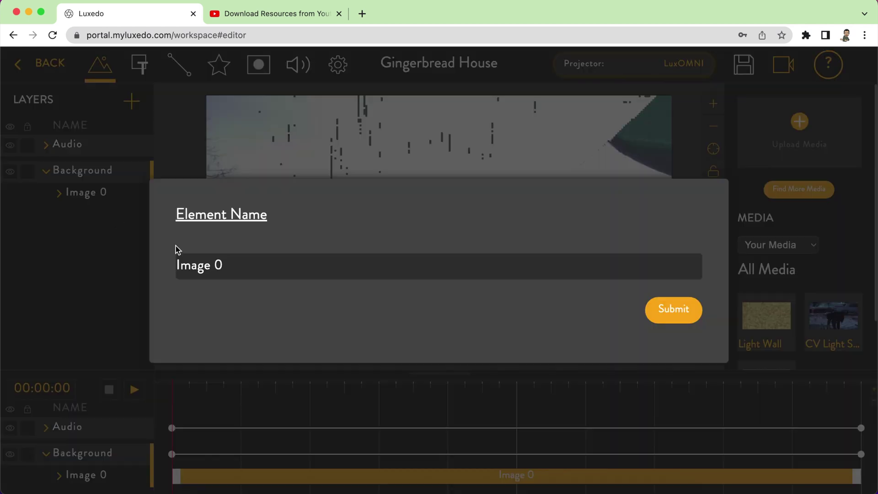
drag(219, 260, 178, 263)
text(Texture)
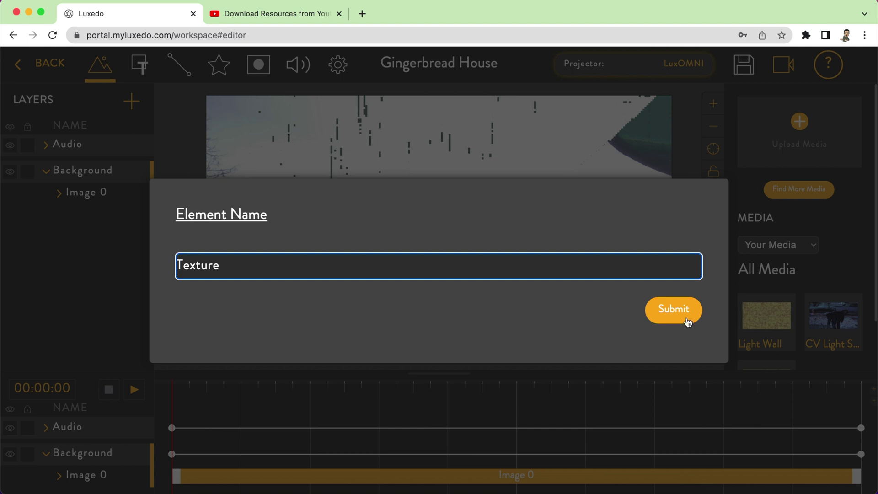
click(673, 310)
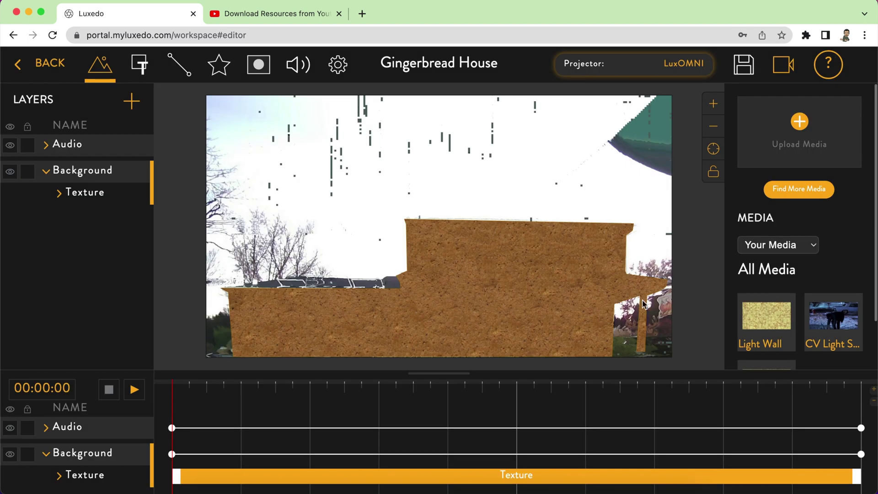
scroll(331, 218, down, 3)
scroll(331, 217, up, 5)
scroll(331, 217, down, 5)
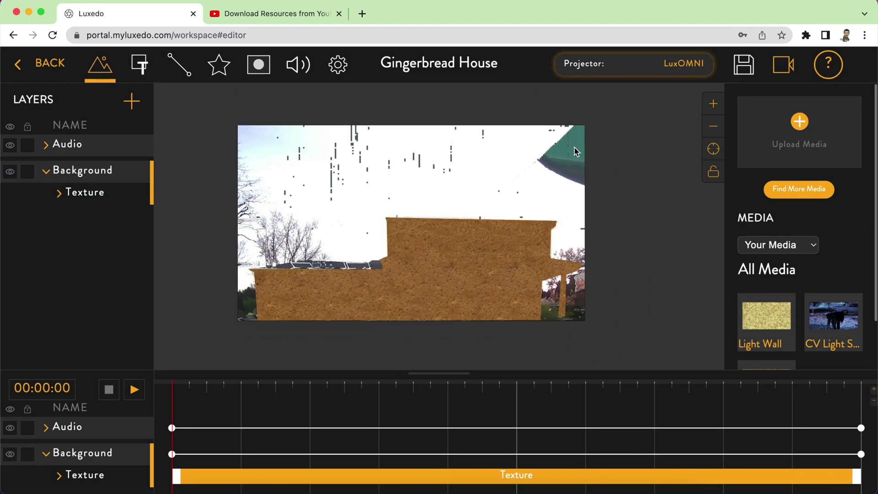
click(714, 149)
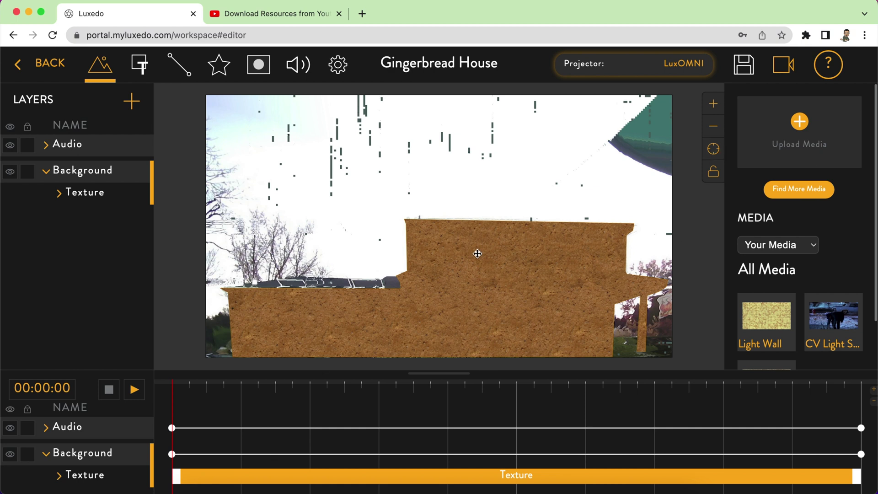
- Browse Public Media to the Phillips folder and open its "Gingerbrea..." subfolder
click(812, 248)
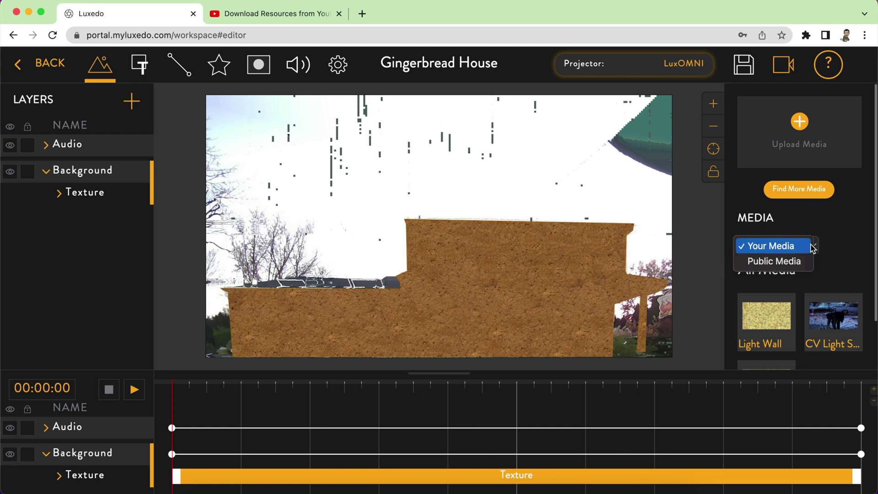
click(800, 263)
scroll(810, 285, down, 5)
scroll(810, 286, down, 4)
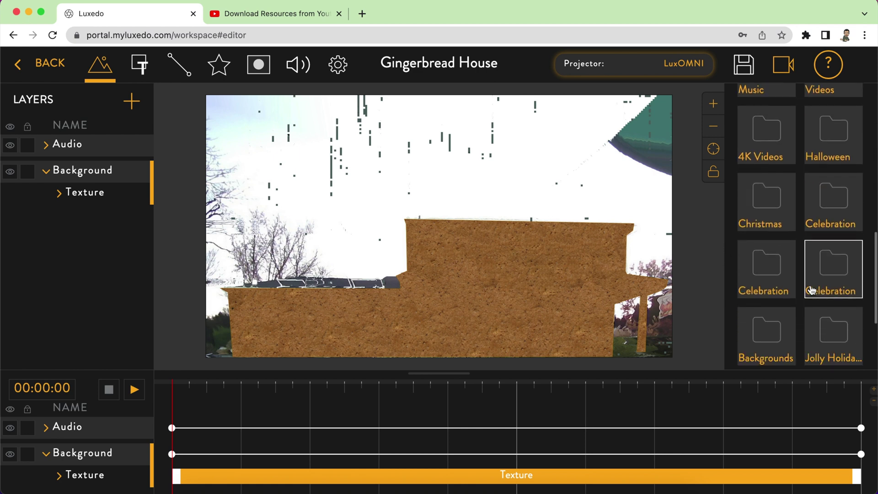
click(825, 287)
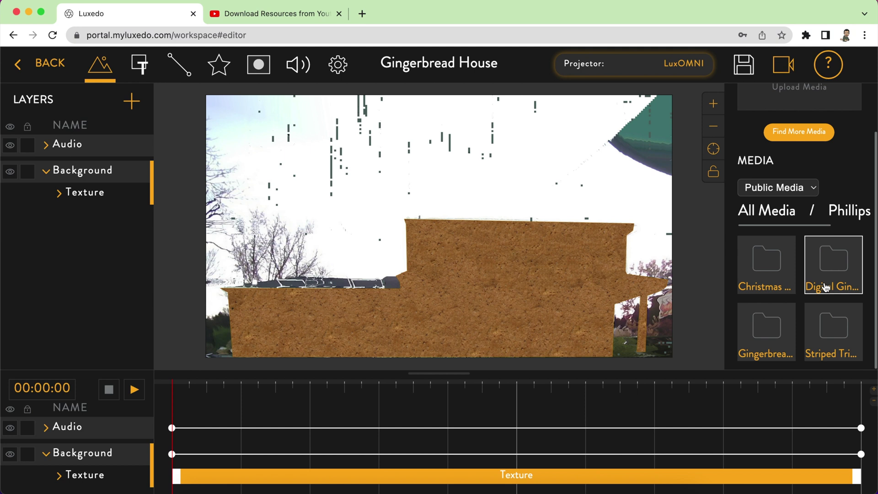
click(768, 332)
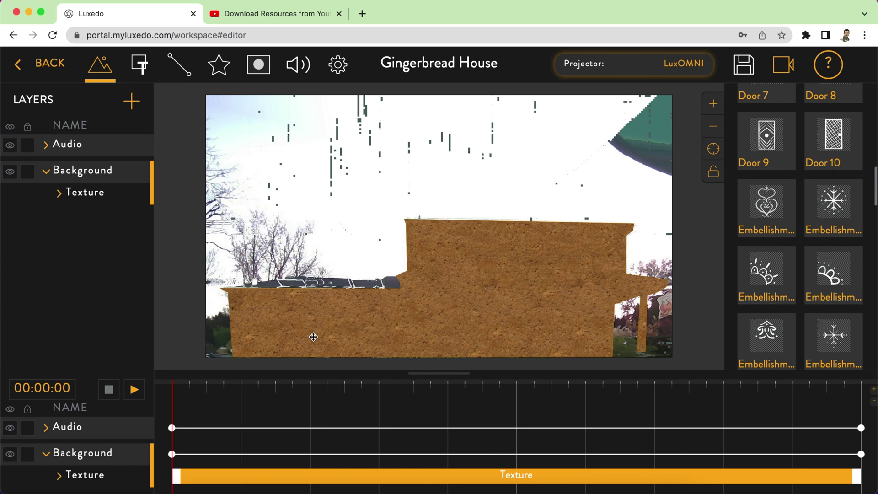
- Hide and collapse the Background layer and add a new layer
click(10, 174)
click(47, 172)
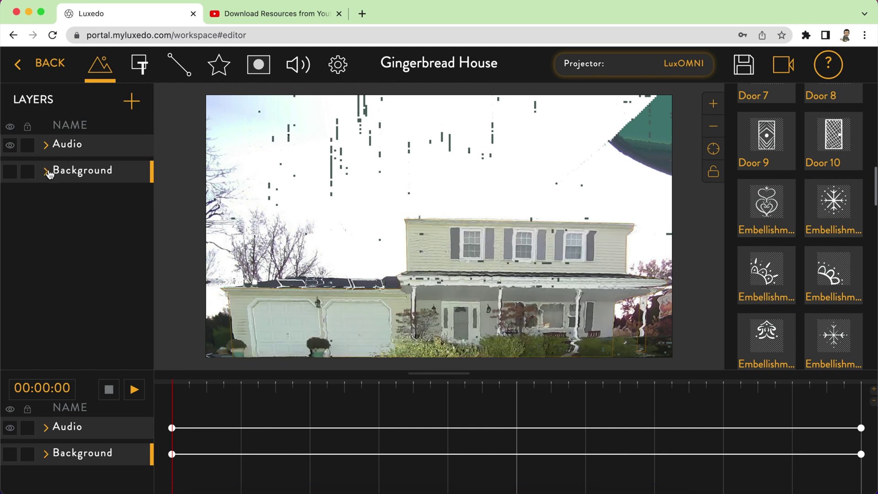
click(131, 101)
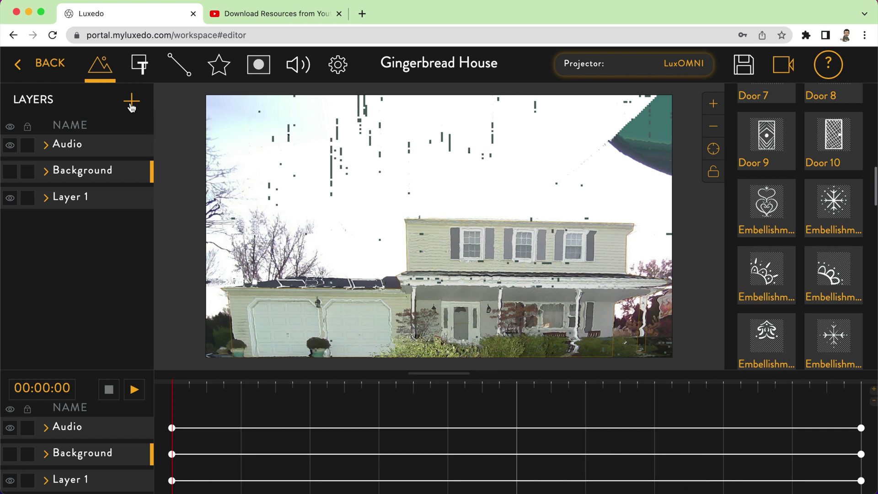
- Rename the newly added Layer 1 to "Icing"
click(69, 201)
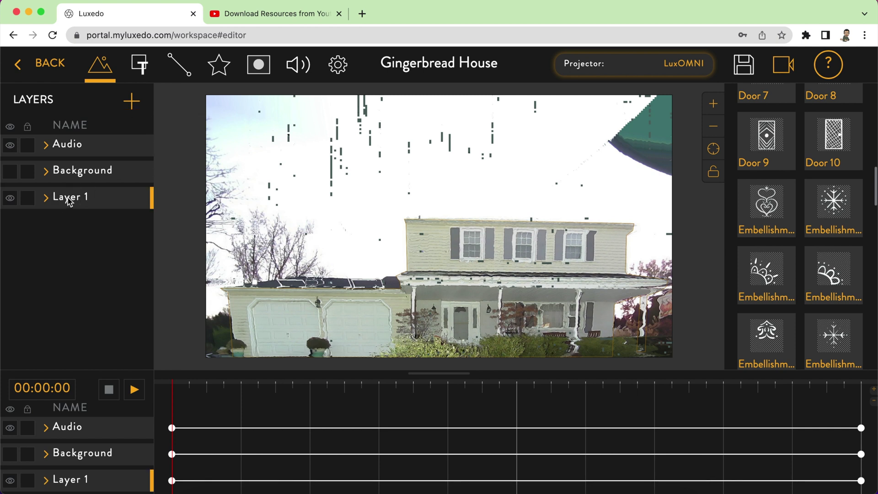
right_click(69, 201)
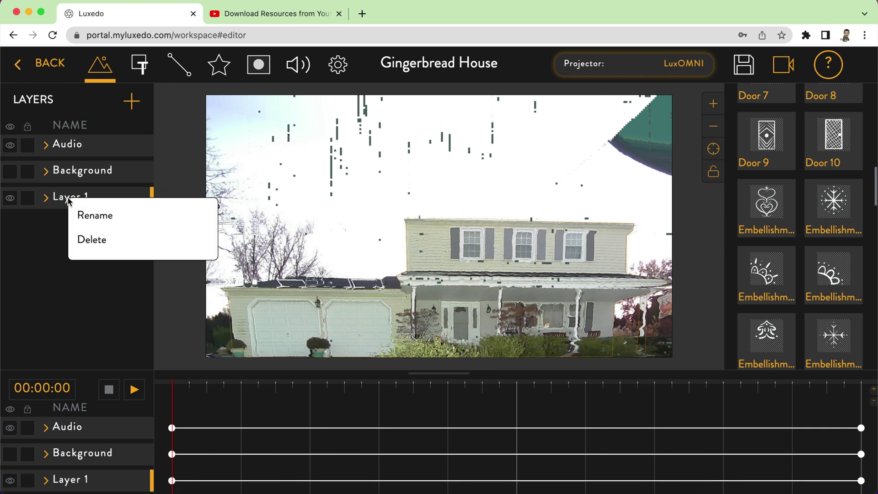
click(109, 218)
drag(218, 265, 177, 265)
key(BackSpace)
text(Icingi)
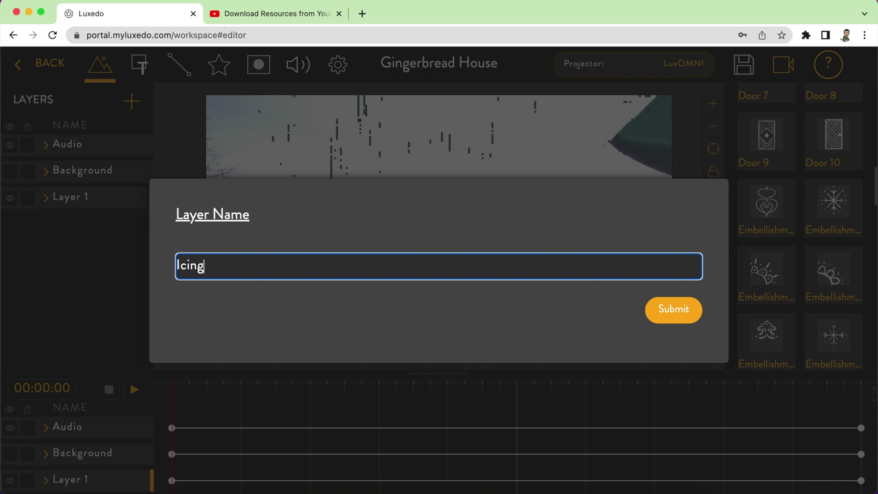
click(665, 315)
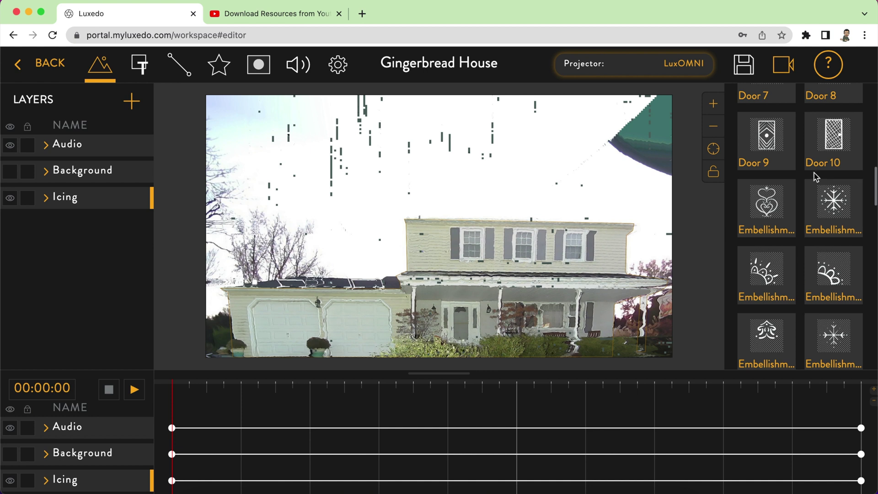
- Add the Door 7 image to the Icing layer, scale it down and move it over the house's front door
scroll(821, 194, up, 2)
scroll(820, 194, up, 3)
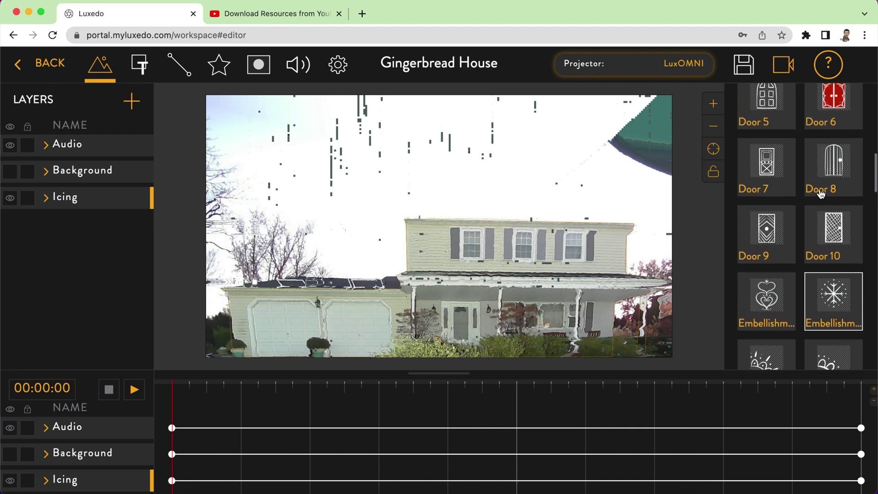
drag(776, 208, 459, 296)
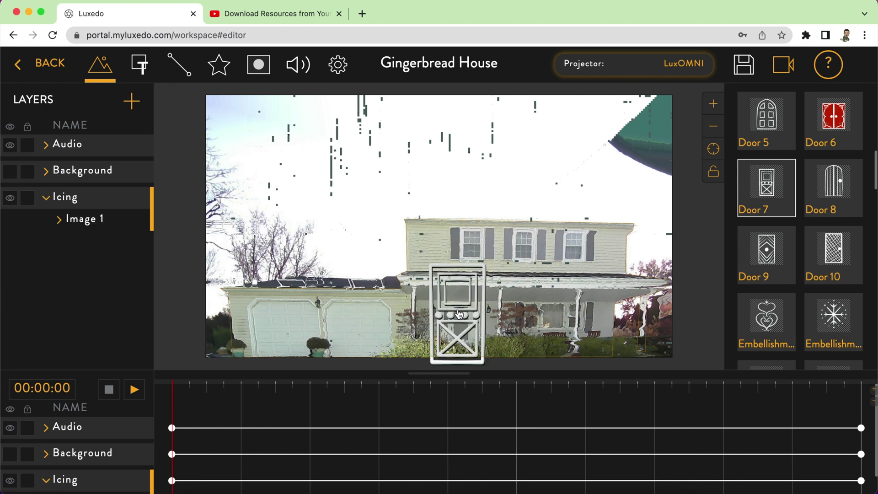
click(483, 267)
drag(517, 249, 457, 311)
drag(436, 345, 469, 326)
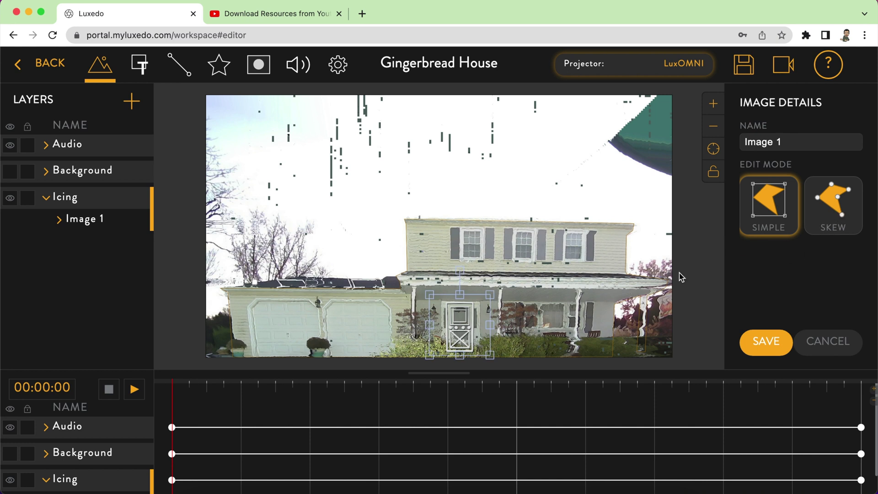
- Fine-tune the size and position of the door image so it lines up with the house's front door
drag(493, 356, 491, 353)
click(457, 339)
click(463, 333)
click(466, 332)
click(470, 331)
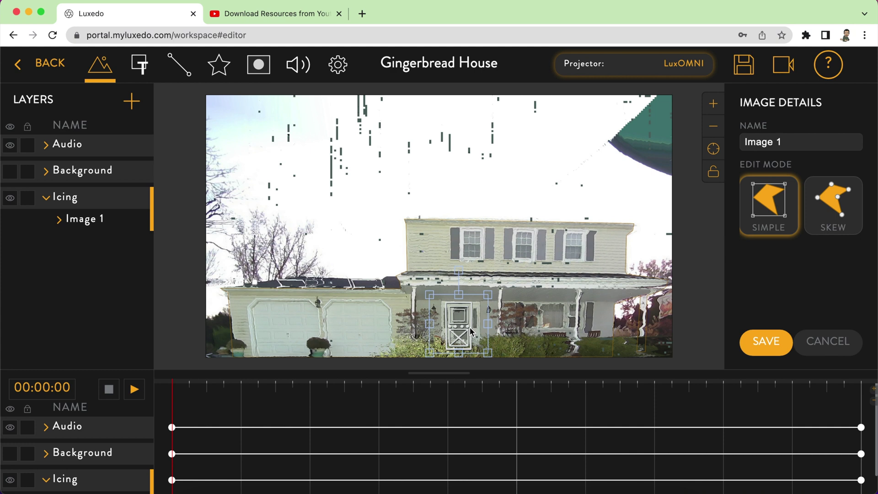
drag(470, 326, 471, 327)
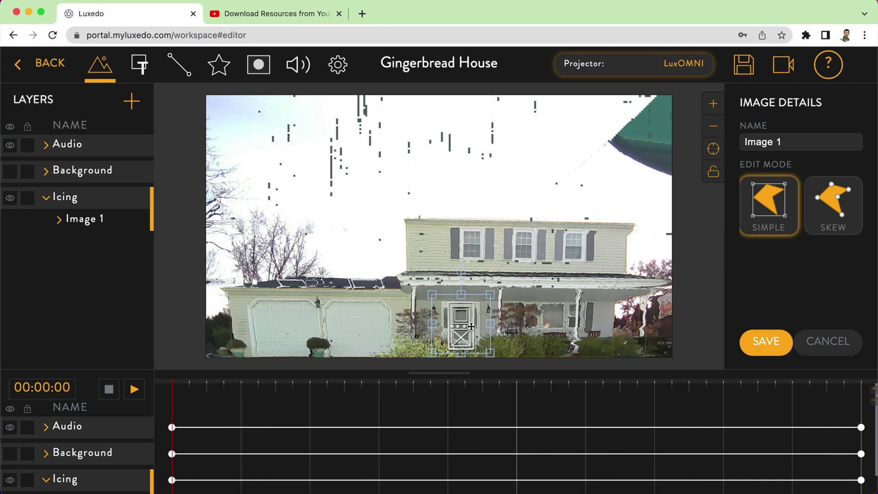
- Name the door image "Door" and save its details
click(786, 142)
key(super+a)
text(Do)
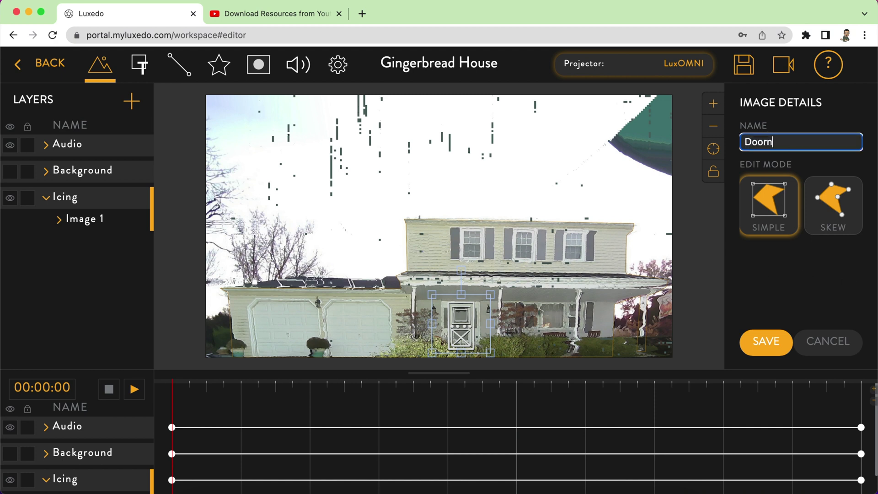
click(771, 351)
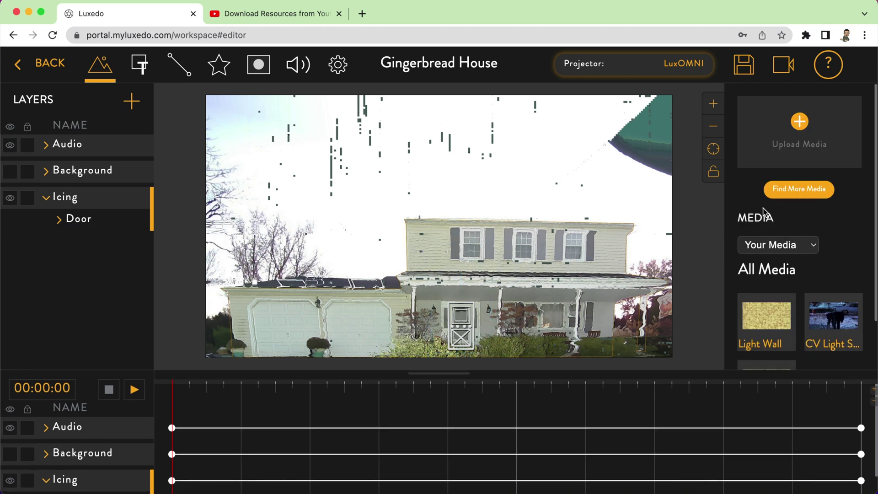
- Switch the media library to Public Media and open the Phillips folder's "Gingerbrea..." subfolder
click(779, 245)
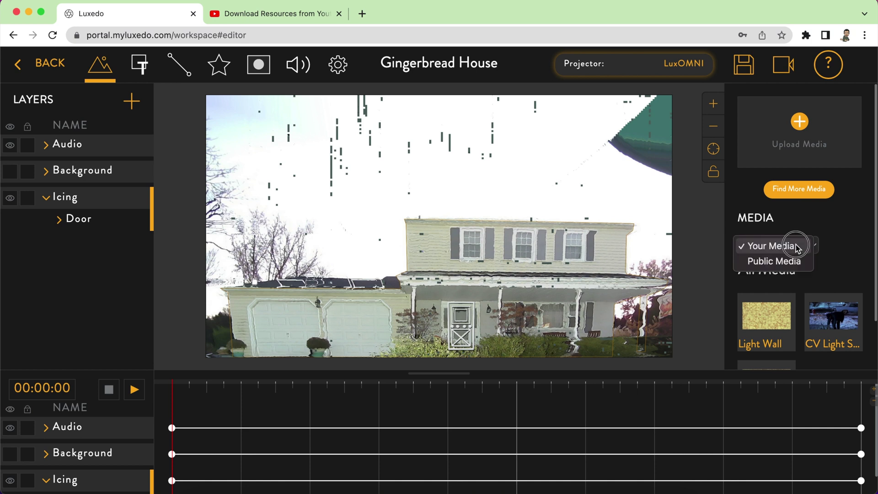
click(798, 268)
scroll(818, 302, down, 5)
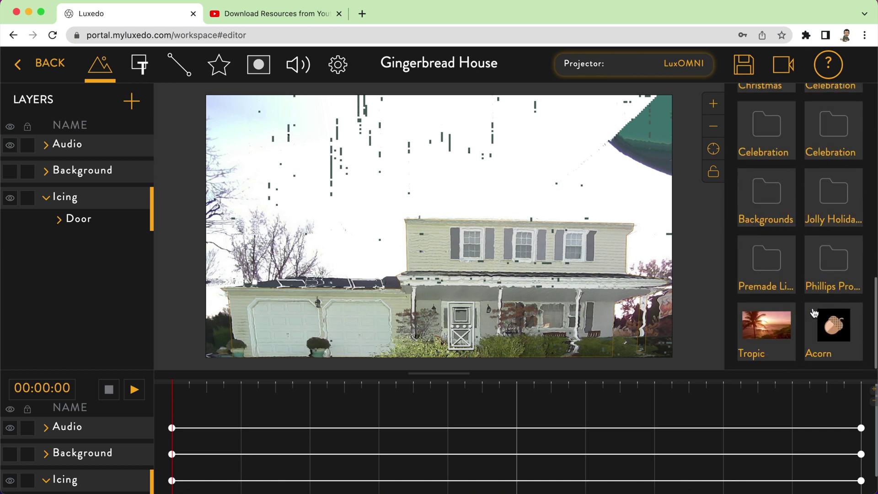
click(835, 279)
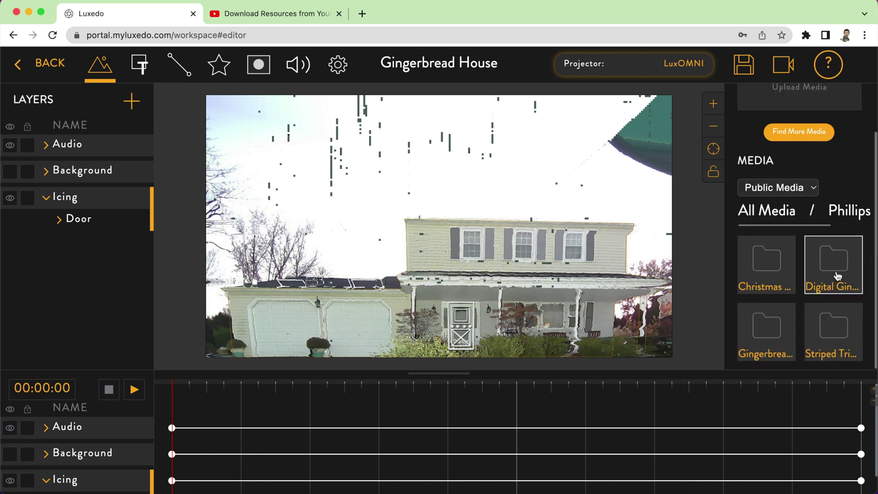
click(767, 344)
- Add the Window 2 image to the Icing layer and shrink it to fit over the leftmost upper-floor window
scroll(769, 329, down, 1)
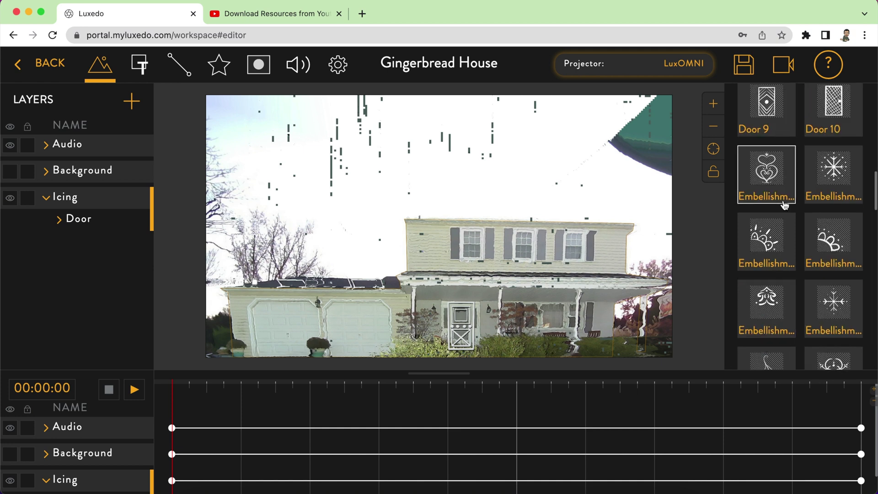
scroll(784, 206, up, 4)
scroll(785, 206, up, 5)
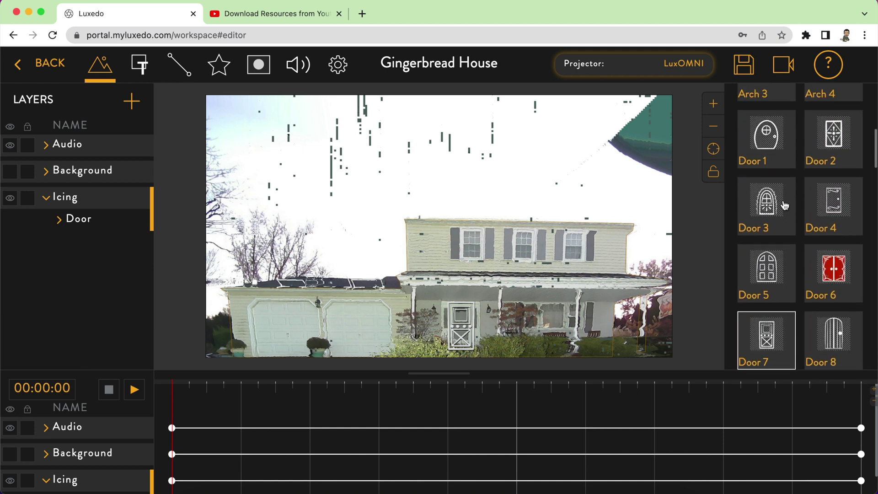
scroll(785, 206, up, 5)
scroll(785, 206, down, 14)
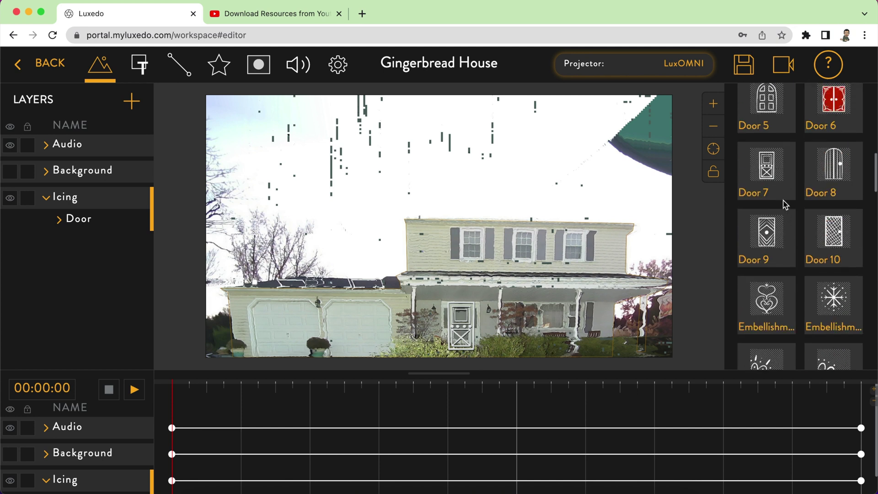
scroll(784, 206, down, 10)
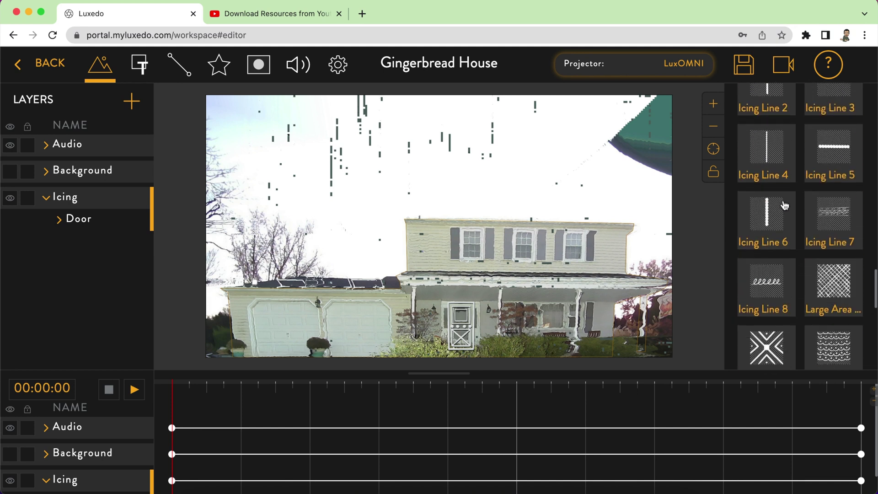
scroll(785, 206, down, 6)
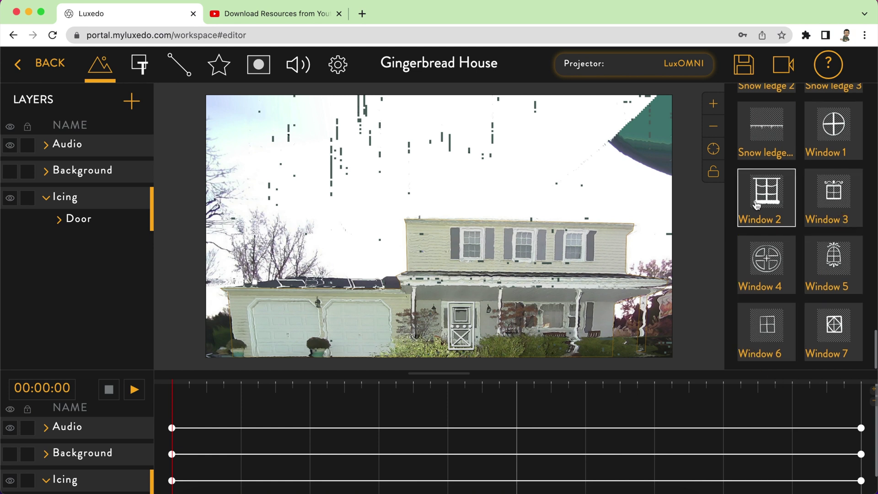
drag(767, 202, 471, 250)
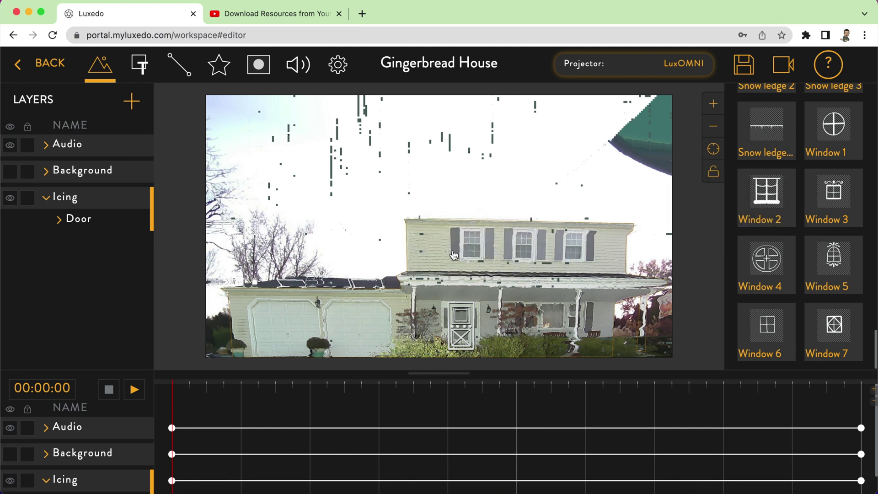
click(413, 207)
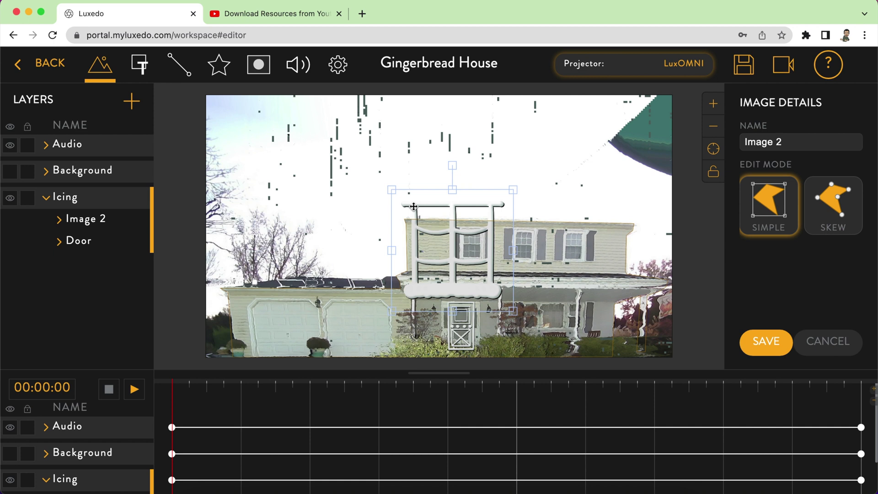
drag(392, 189, 463, 255)
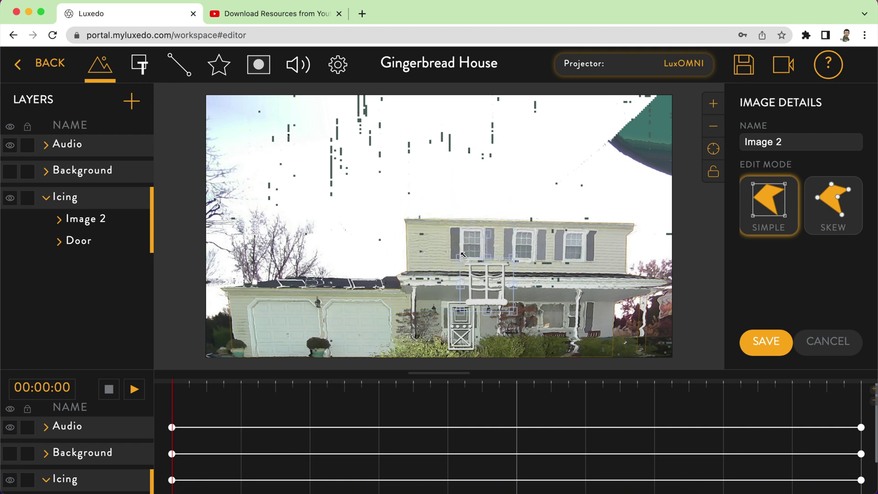
drag(491, 311, 476, 260)
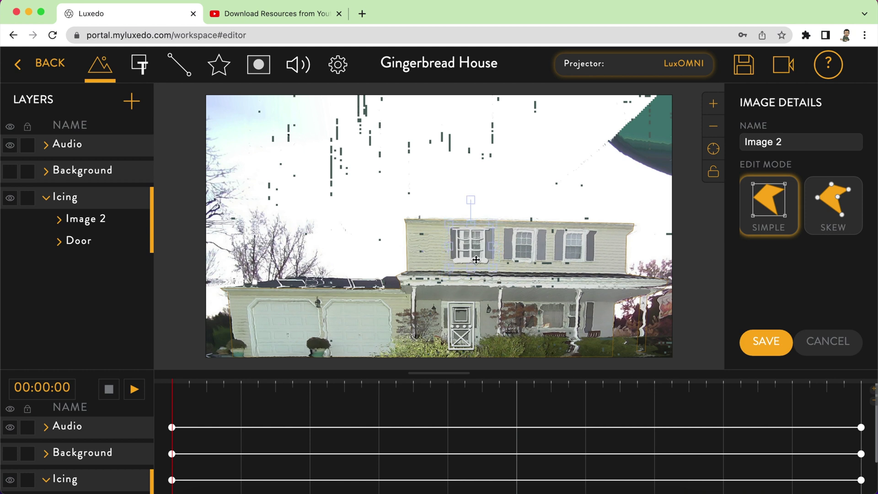
- Name the leftmost window image "Window" and save its details
click(94, 219)
click(776, 144)
key(super+a)
text(Win)
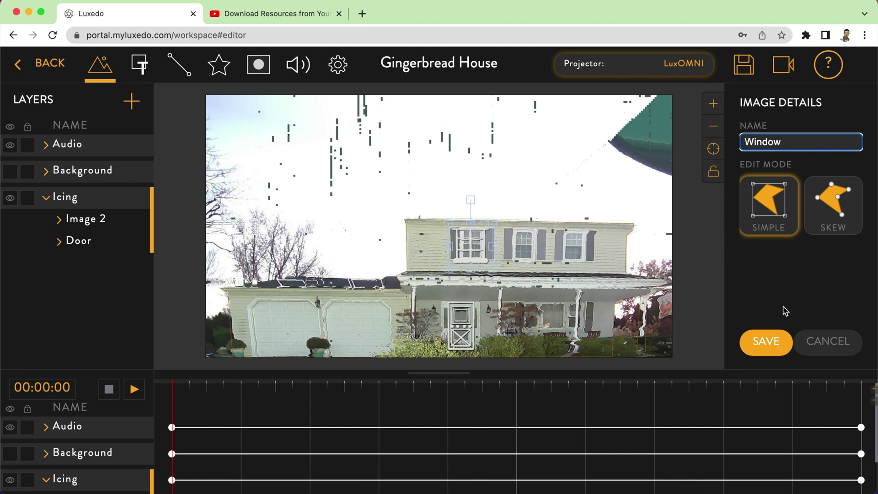
click(774, 339)
- Return to the "Gingerbrea..." subfolder of the Phillips folder in Public Media
click(783, 246)
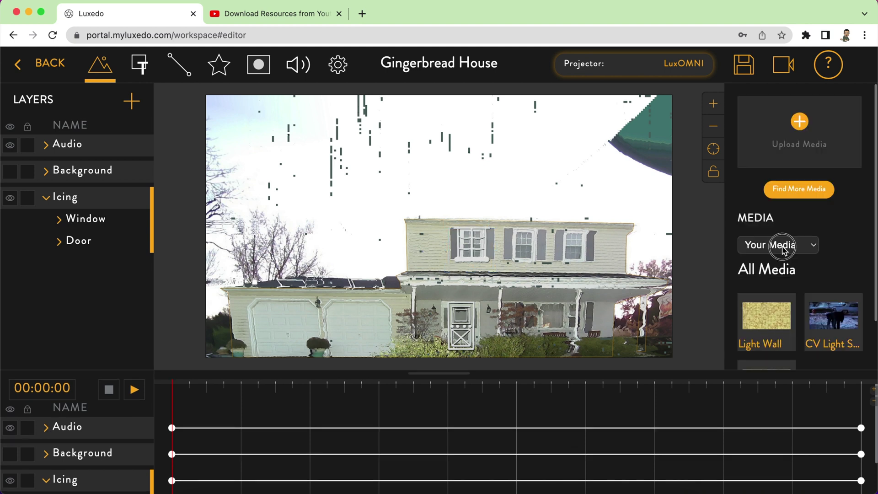
click(780, 259)
scroll(819, 320, down, 3)
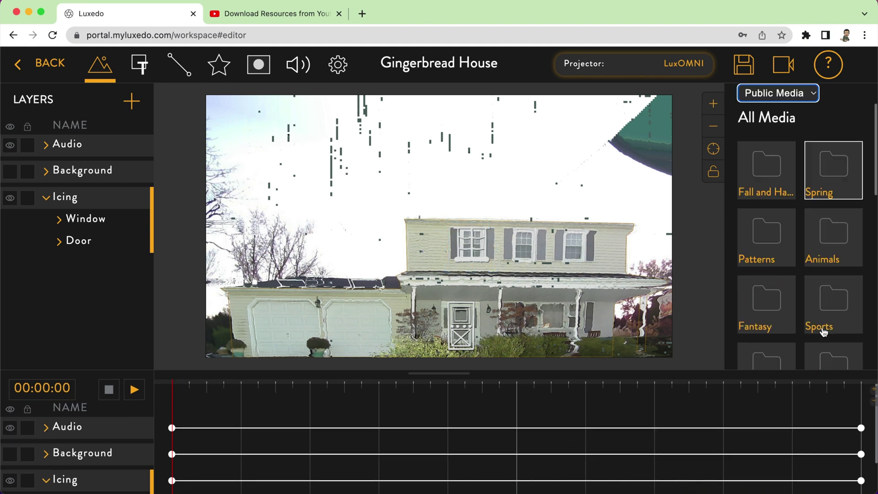
scroll(824, 330, down, 5)
click(831, 275)
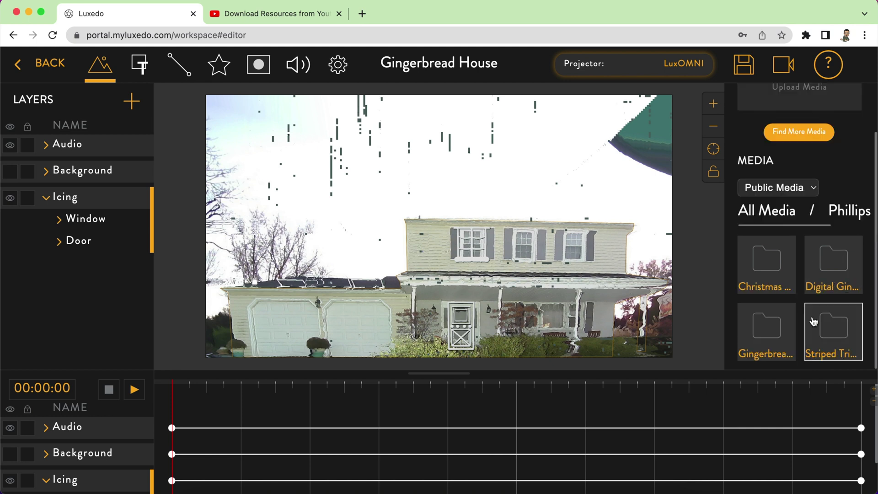
click(772, 337)
- Add a second Window 2 image to the Icing layer and scale it to fit over the middle upper-floor window
scroll(810, 333, down, 5)
scroll(809, 333, down, 5)
drag(769, 196, 512, 251)
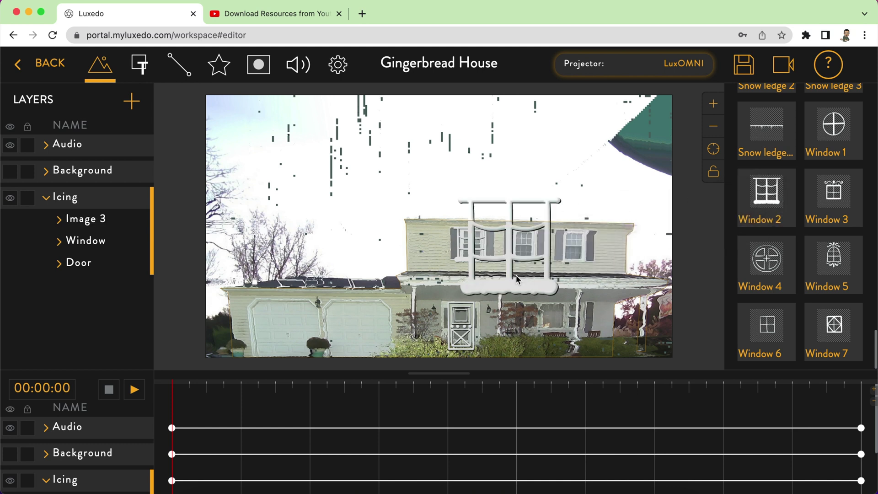
click(517, 290)
click(444, 184)
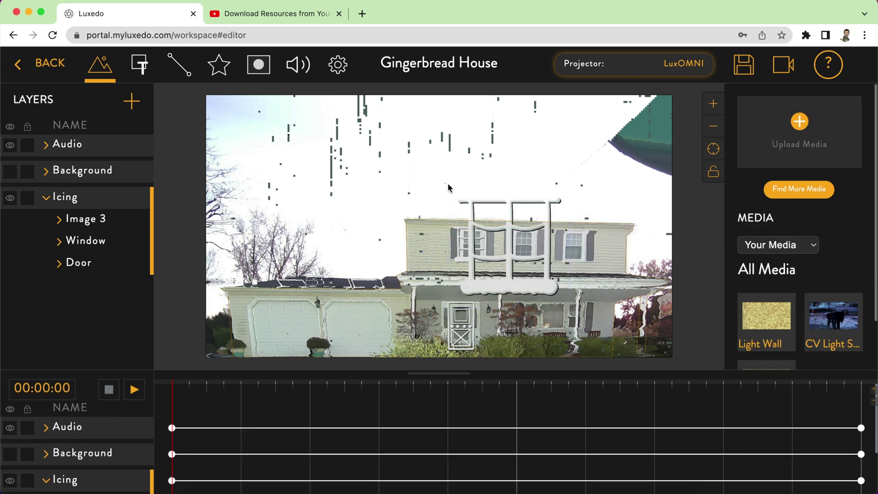
click(471, 207)
drag(447, 186, 535, 246)
drag(558, 298, 526, 259)
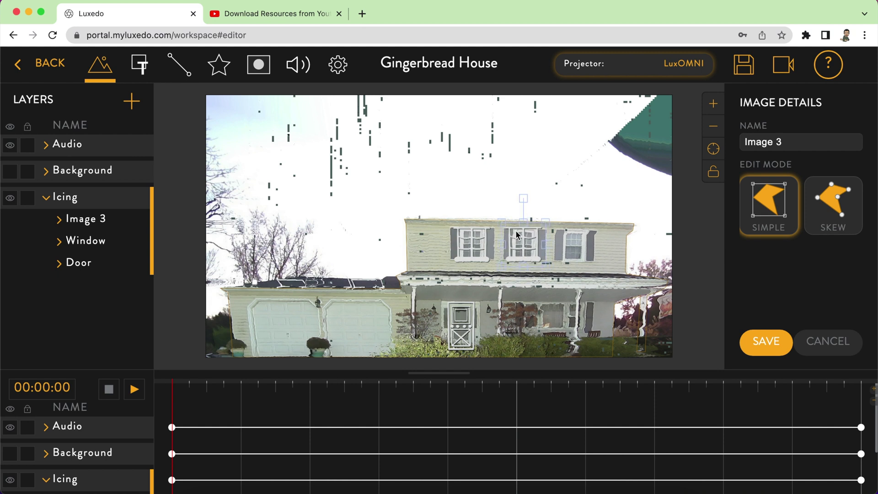
- Skew the upper corners of the middle window image slightly to match the house's window, and save the image
click(833, 216)
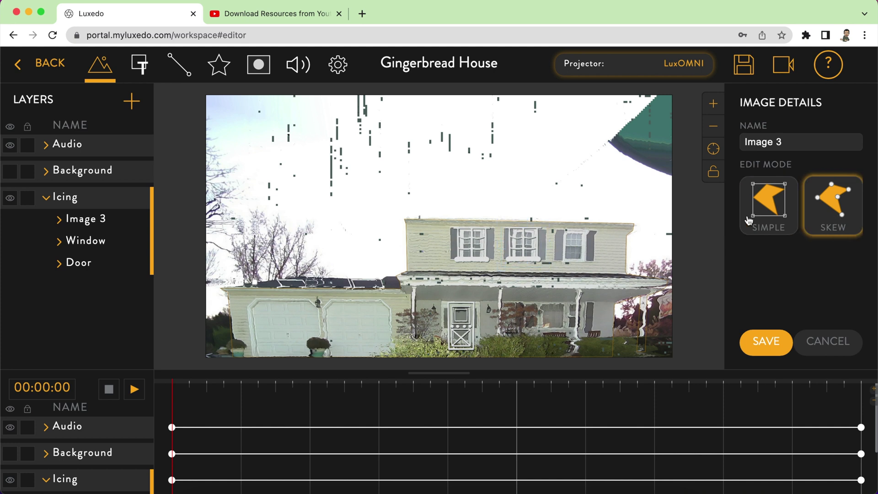
click(539, 236)
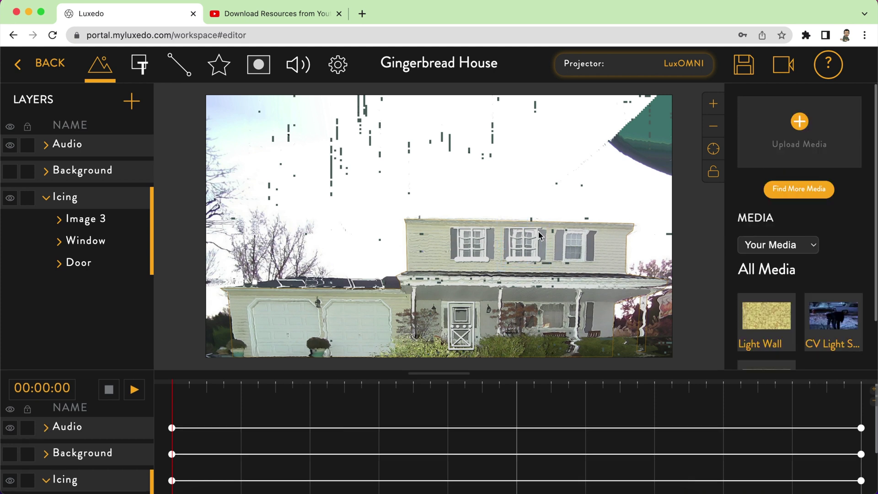
click(536, 260)
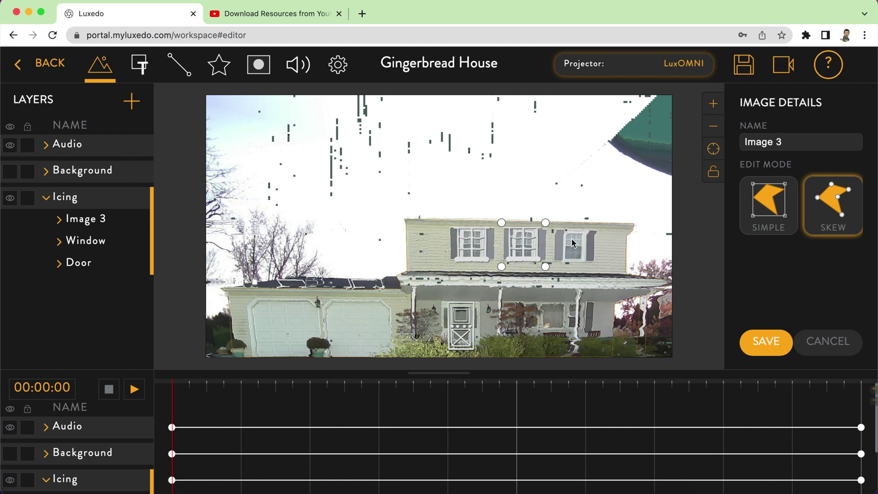
drag(546, 223, 502, 223)
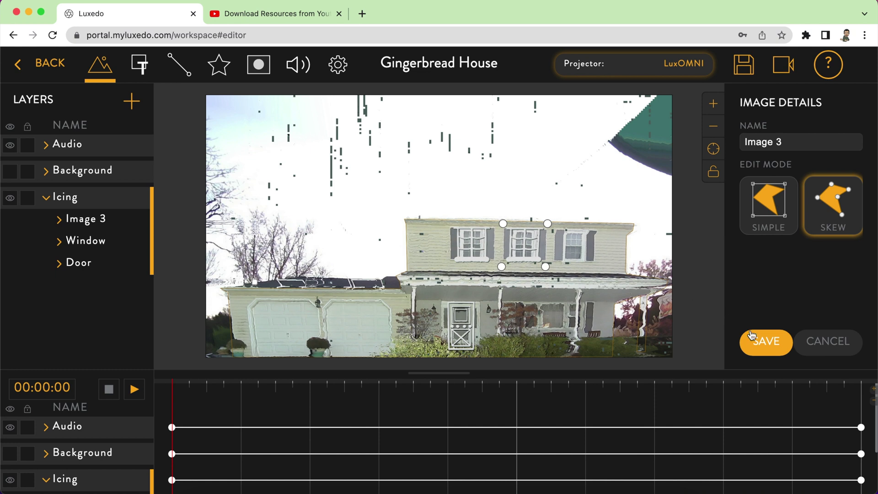
click(769, 348)
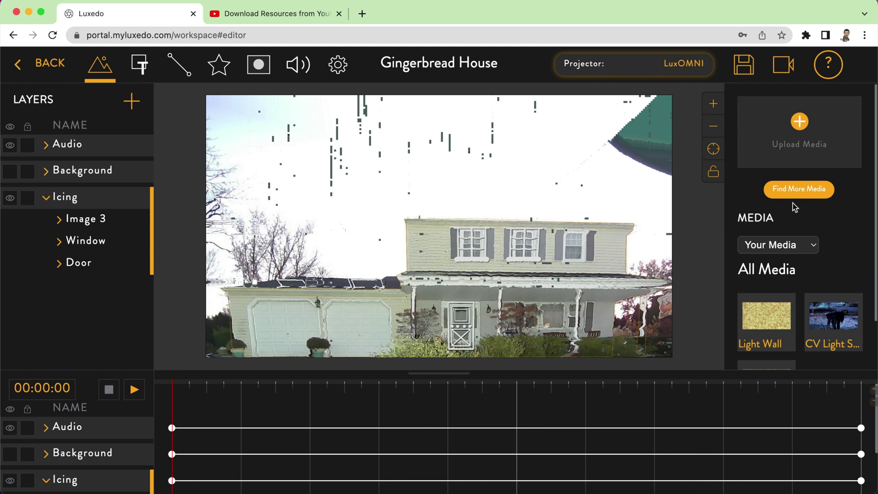
click(804, 247)
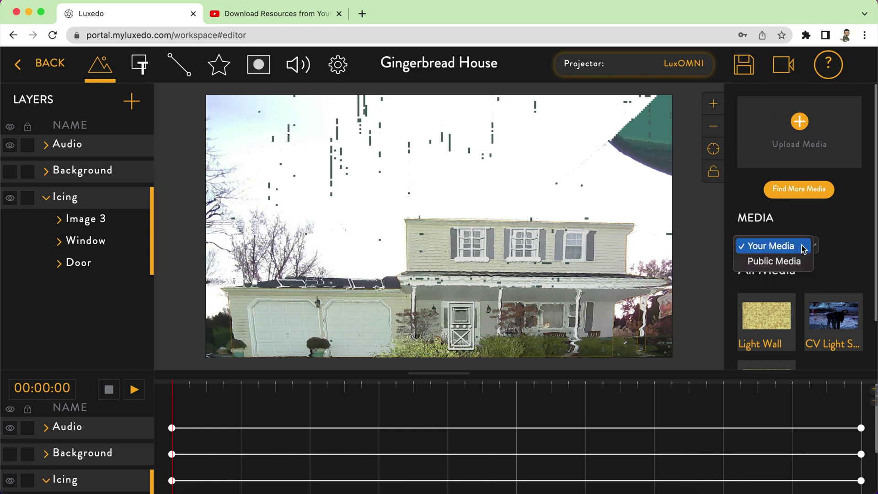
click(793, 259)
scroll(811, 299, down, 5)
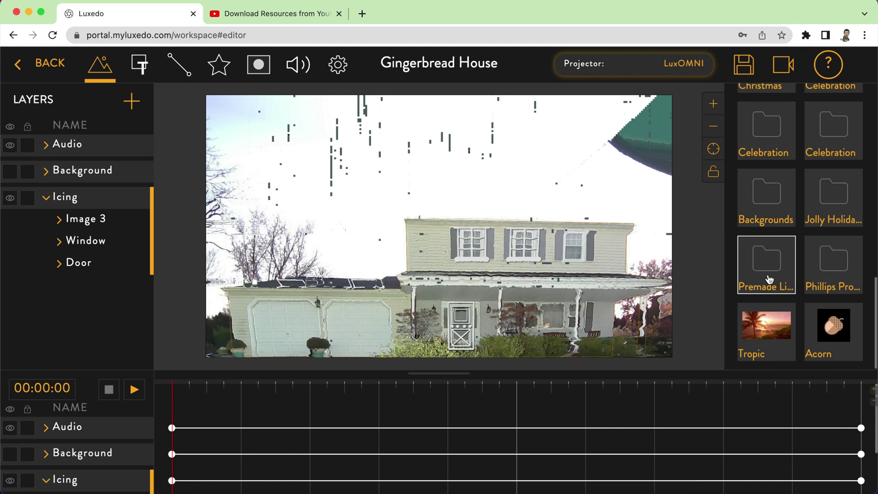
click(829, 270)
click(767, 341)
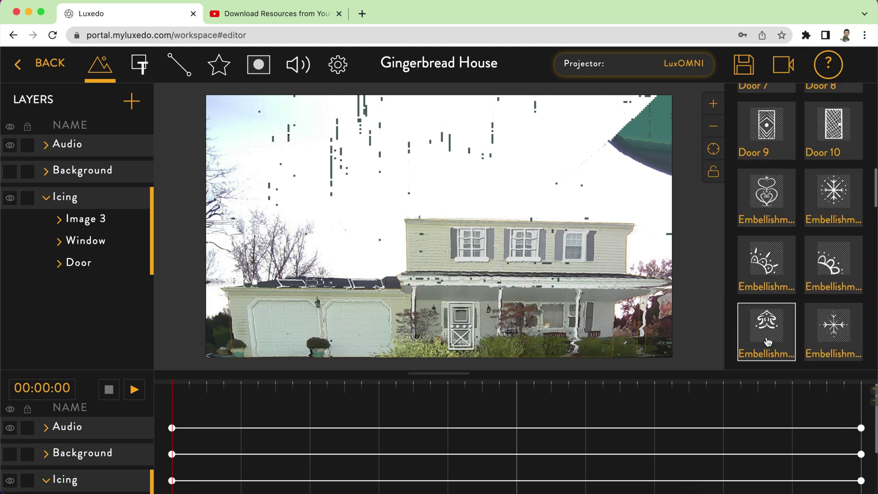
scroll(805, 265, down, 5)
drag(773, 203, 593, 245)
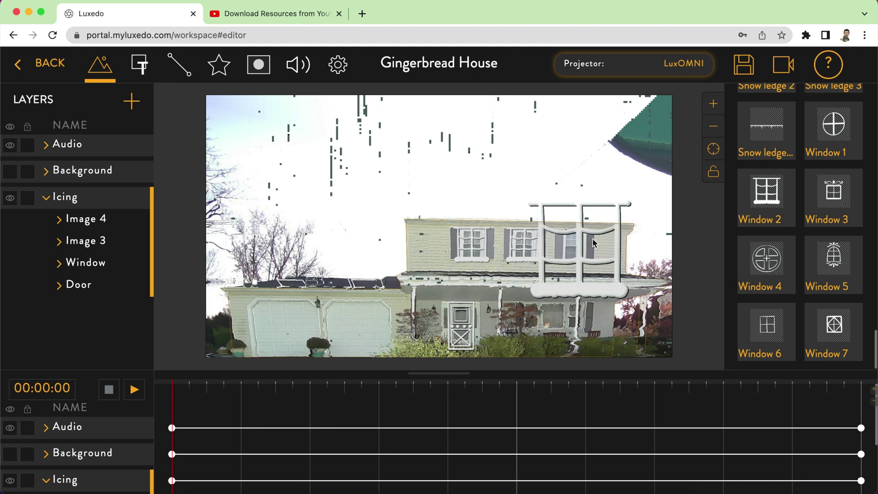
drag(620, 202, 625, 233)
drag(647, 338, 608, 312)
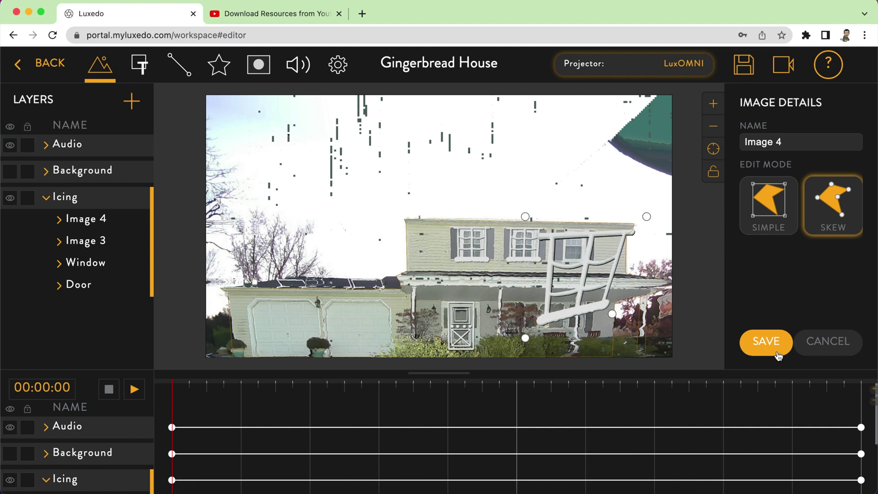
click(817, 341)
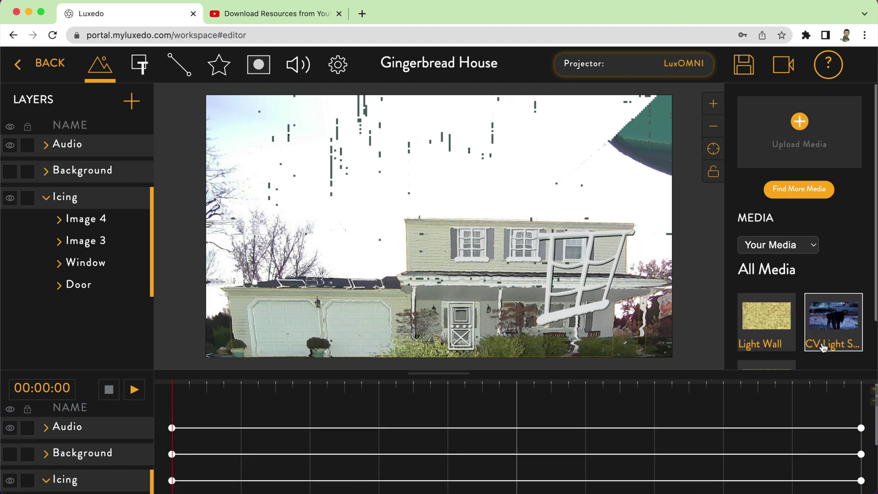
click(591, 309)
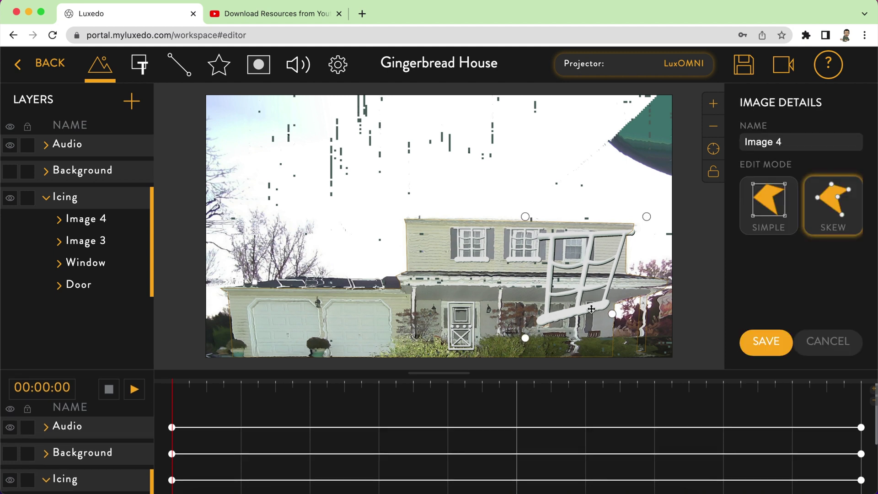
key(Delete)
- Open the "Gingerbrea..." subfolder of the Phillips folder in Public Media and go to its window images
click(791, 245)
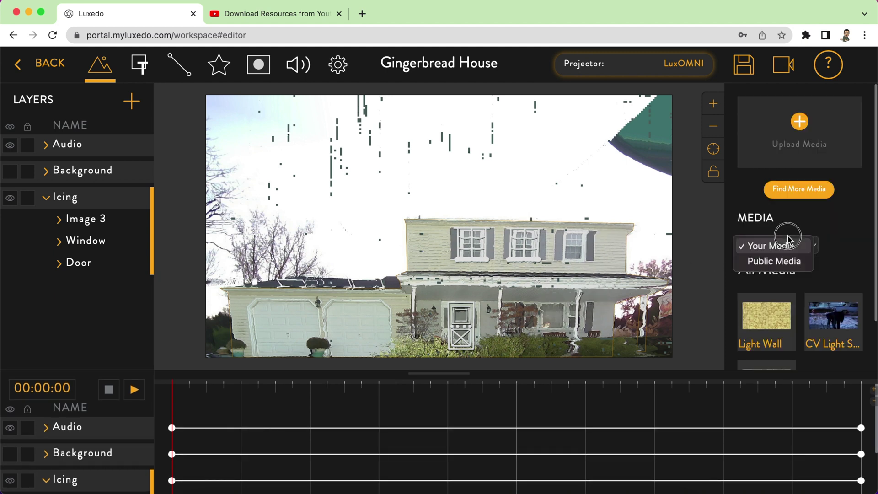
click(789, 259)
scroll(802, 282, down, 5)
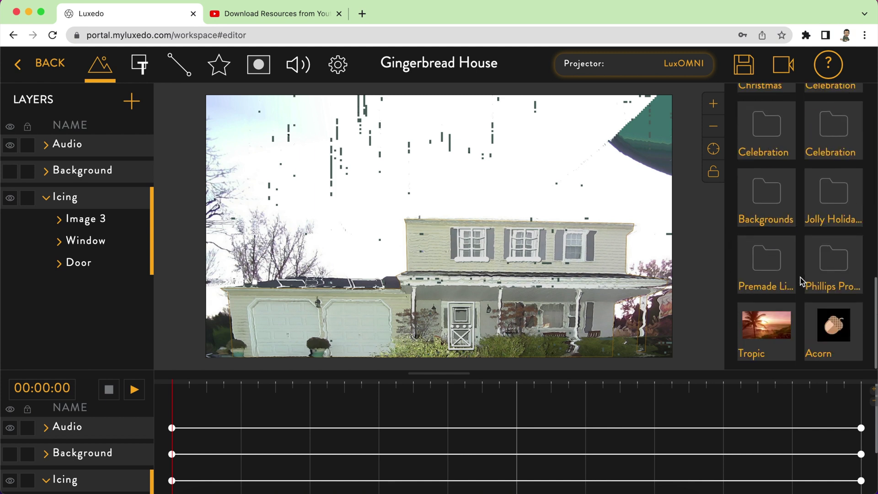
click(828, 279)
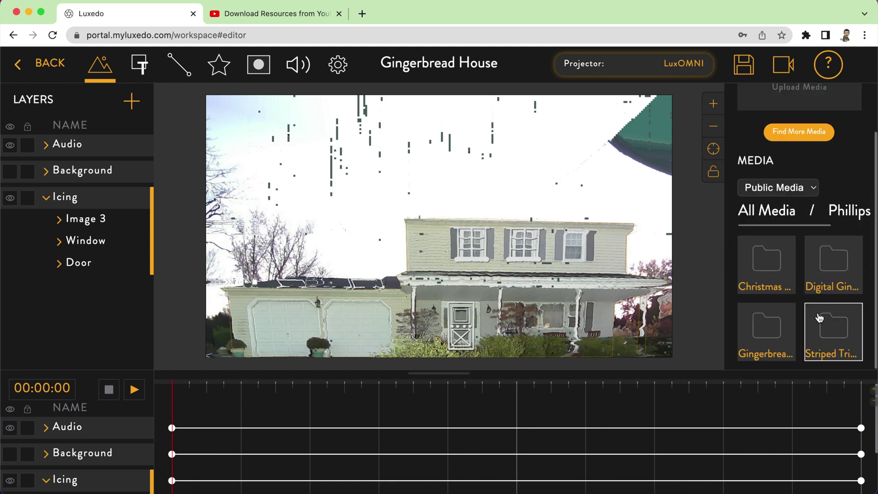
click(777, 337)
scroll(796, 237, down, 10)
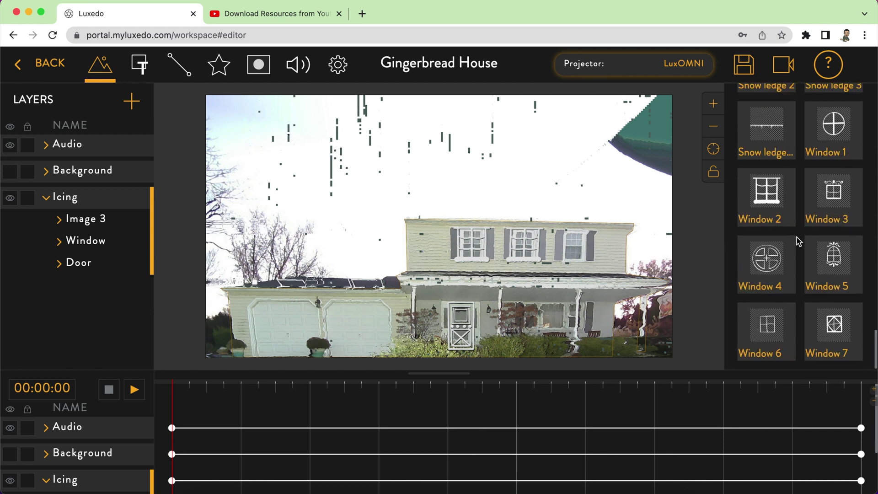
- Add a third Window 2 image to the Icing layer, scale it to fit the rightmost upper-floor window in Simple mode, and save it
drag(785, 207, 583, 268)
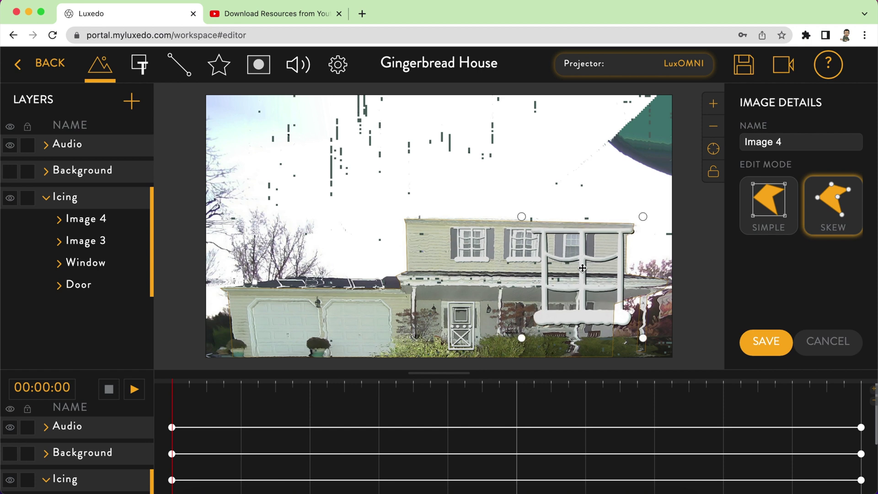
click(782, 208)
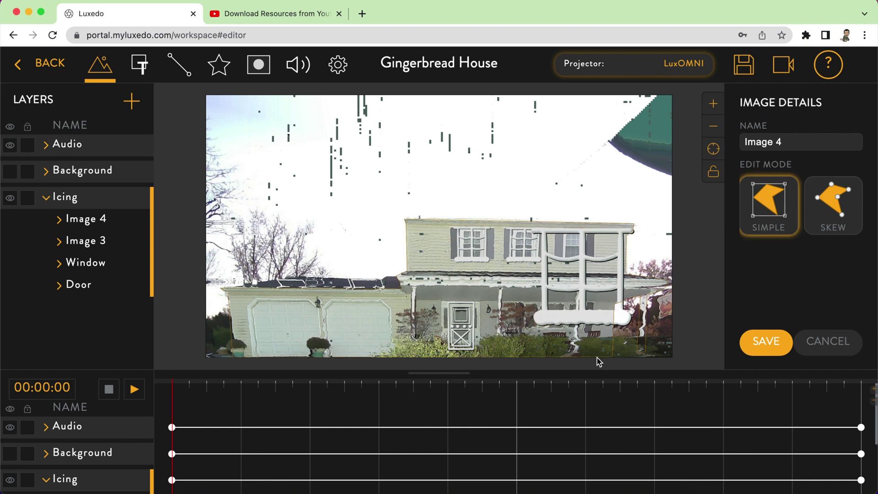
click(622, 320)
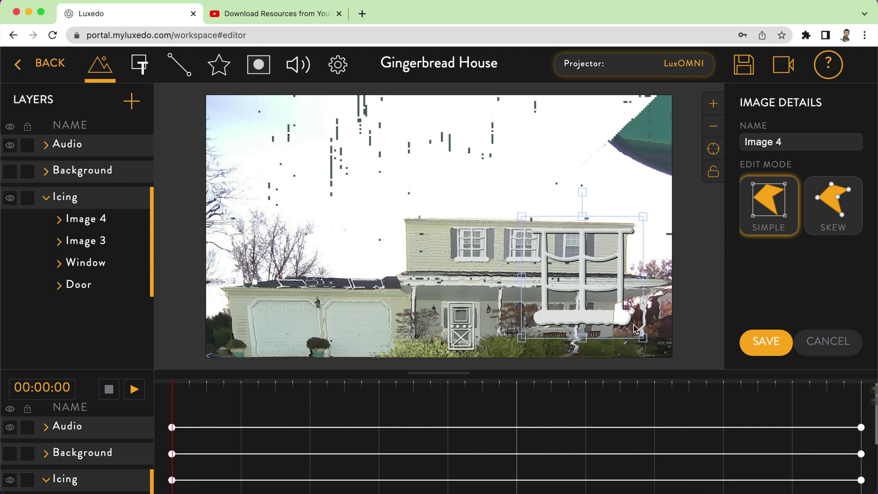
drag(643, 337, 555, 286)
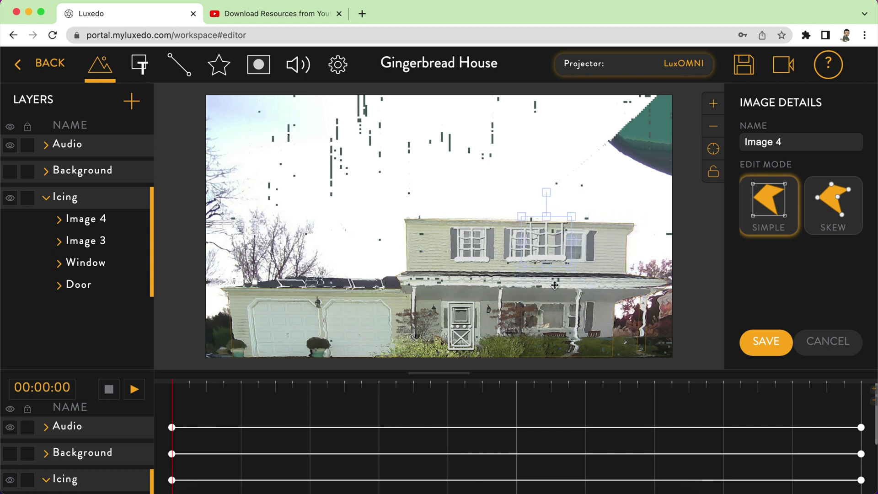
drag(574, 215, 566, 224)
click(547, 255)
click(550, 259)
drag(550, 258, 580, 260)
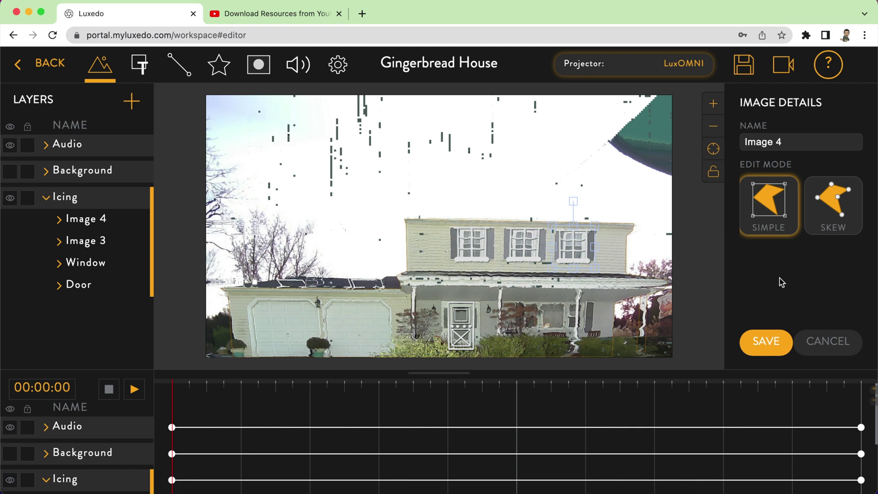
click(772, 341)
- Return to the "Gingerbrea..." subfolder of the Phillips folder in Public Media for the embellishment images
click(788, 246)
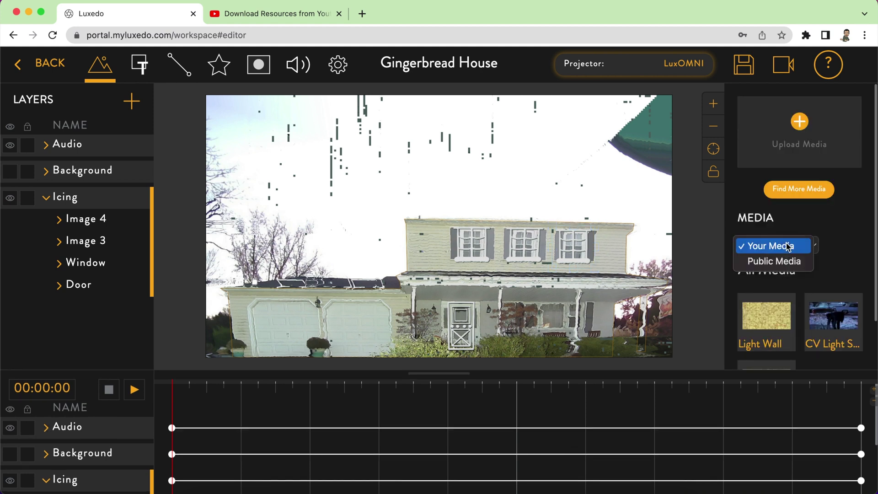
click(778, 261)
scroll(808, 329, down, 5)
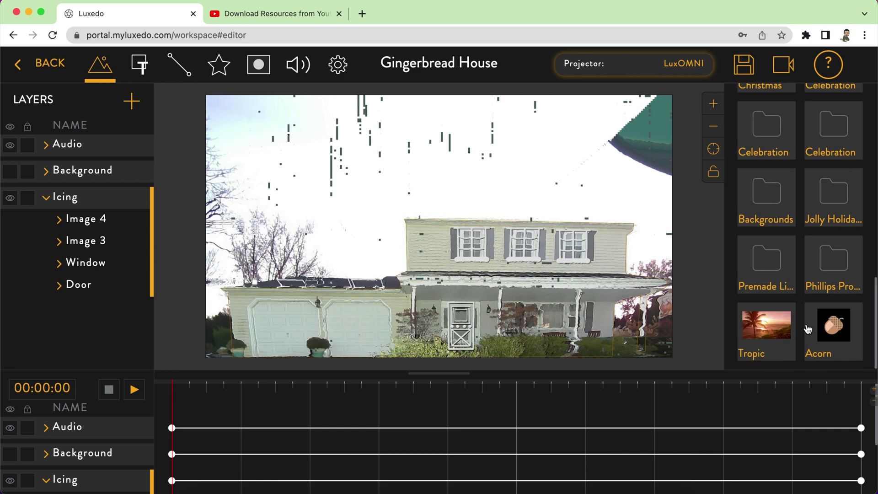
click(842, 265)
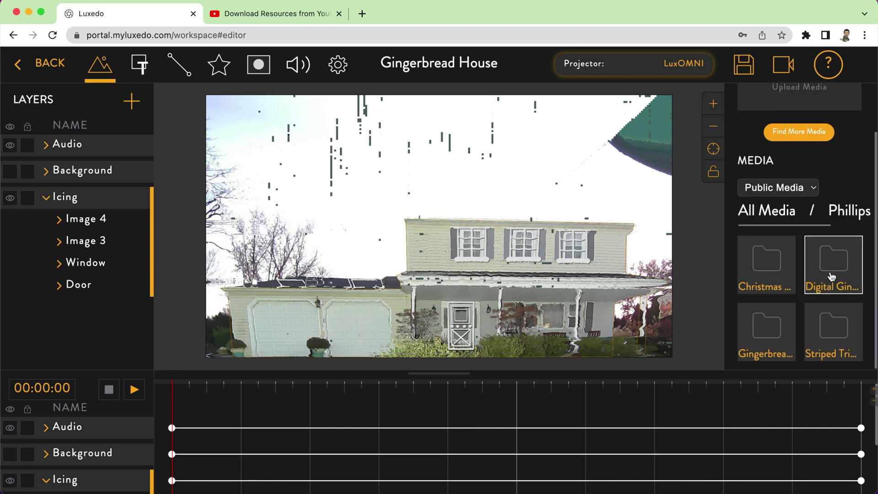
click(768, 346)
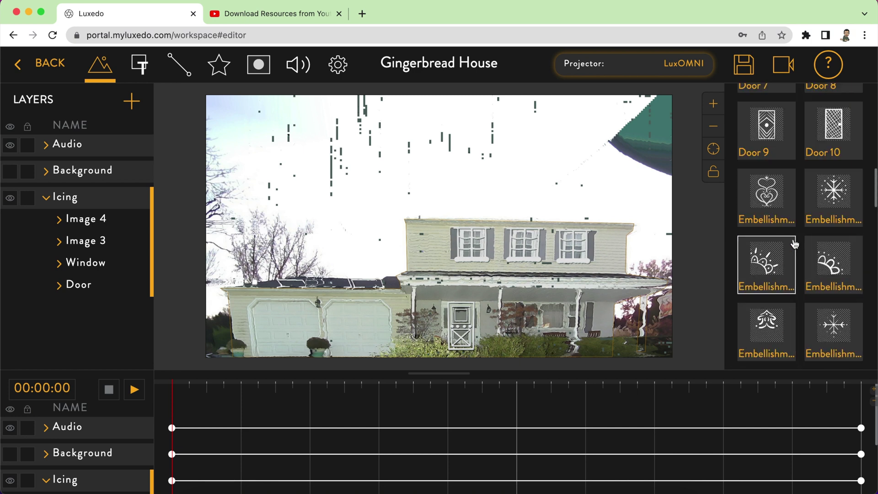
- Add the double-heart embellishment to the Icing layer and scale it down to fit on the right garage door
click(770, 208)
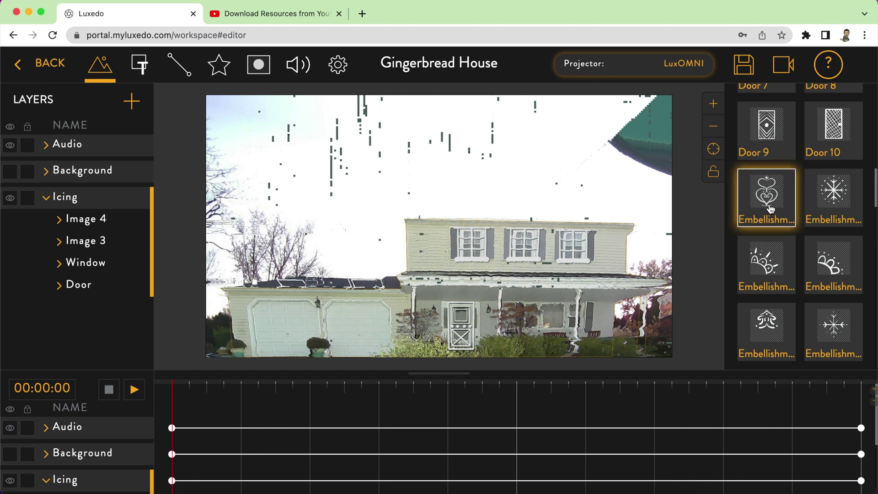
drag(770, 208, 345, 331)
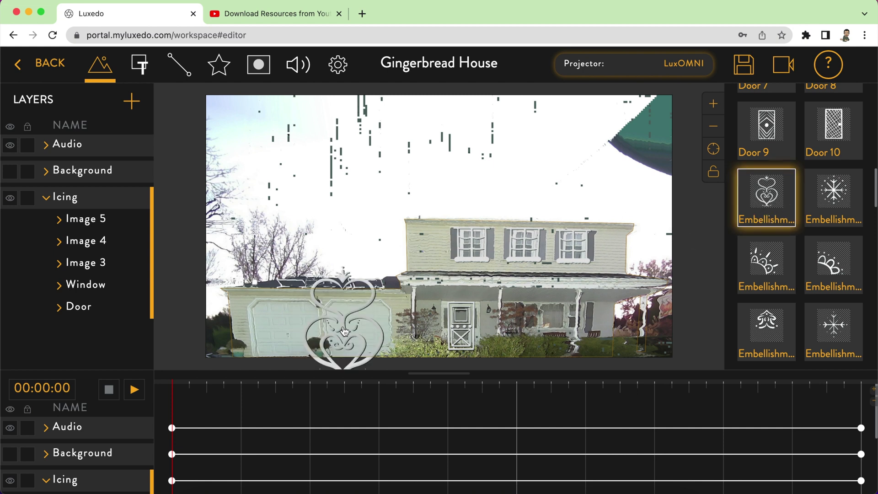
click(345, 287)
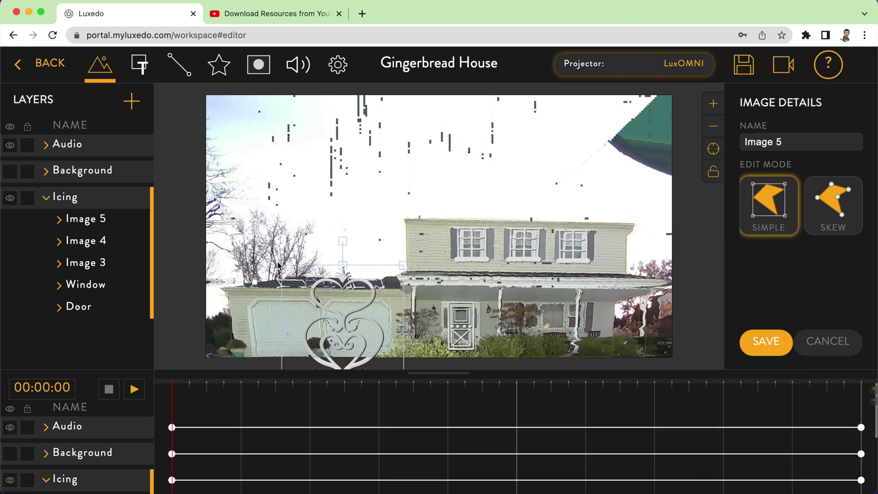
drag(281, 266, 360, 307)
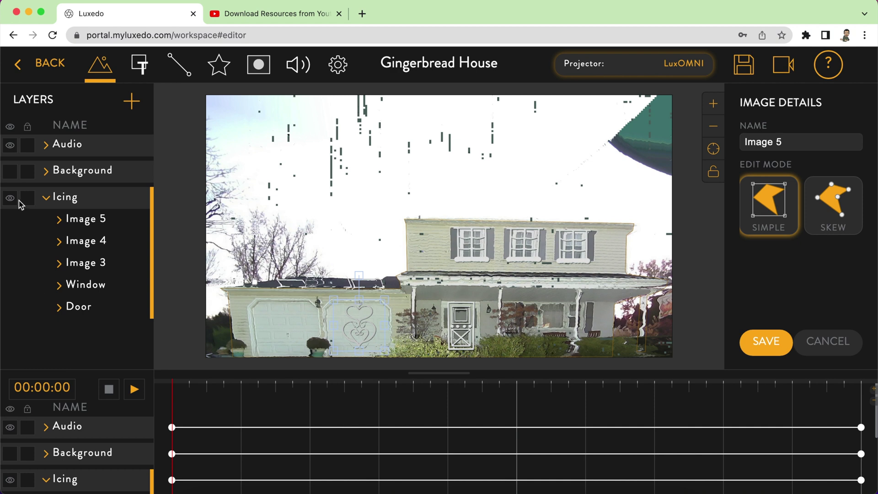
- Move the Background layer below the Icing layer, turning its visibility on for the check and off again
click(10, 171)
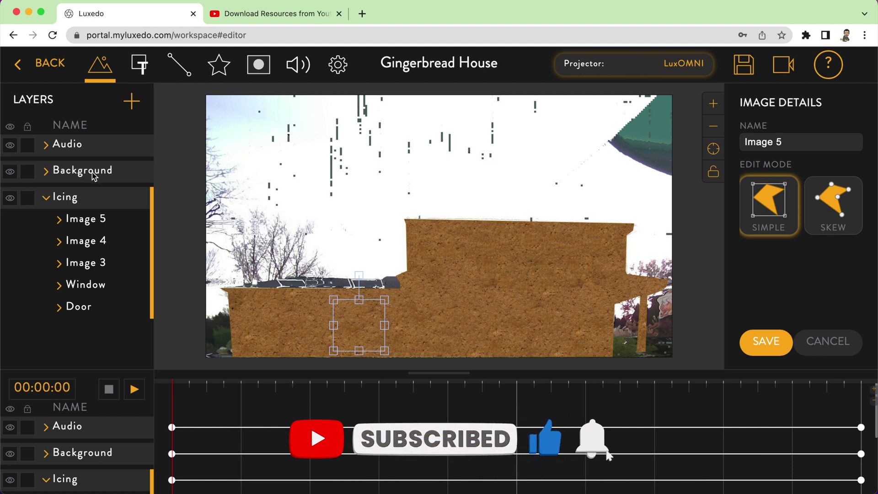
click(81, 171)
drag(81, 171, 71, 330)
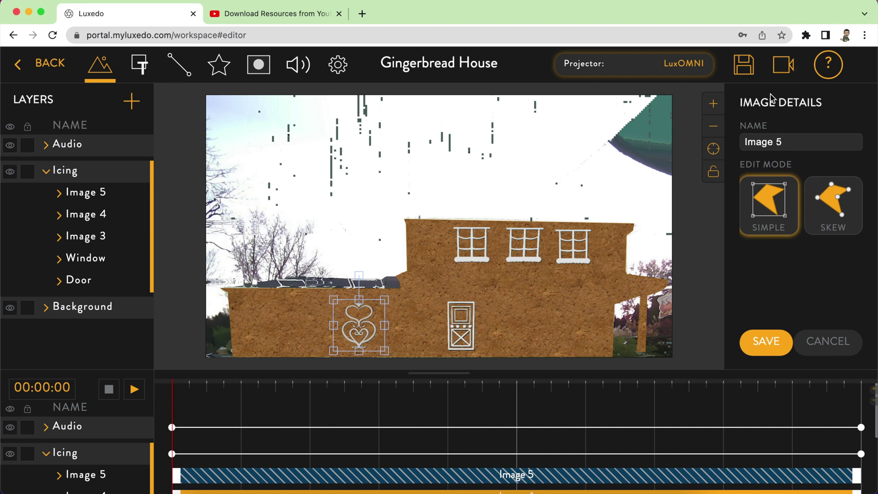
click(818, 348)
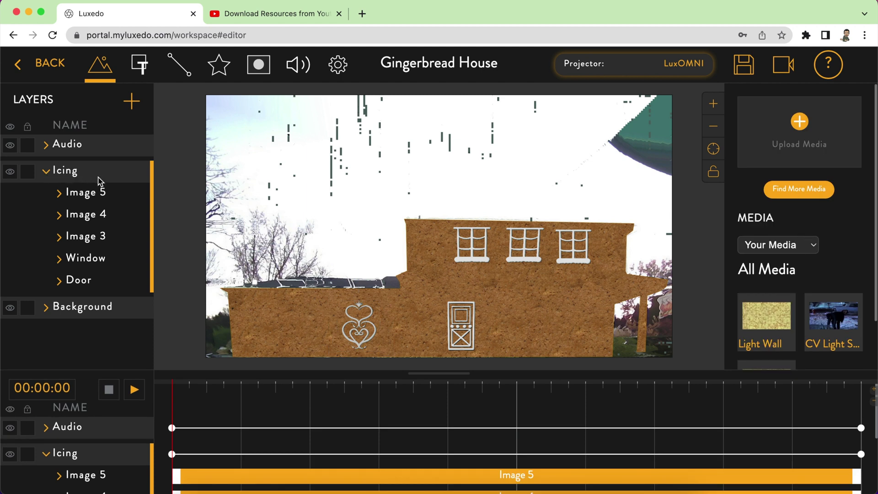
click(9, 309)
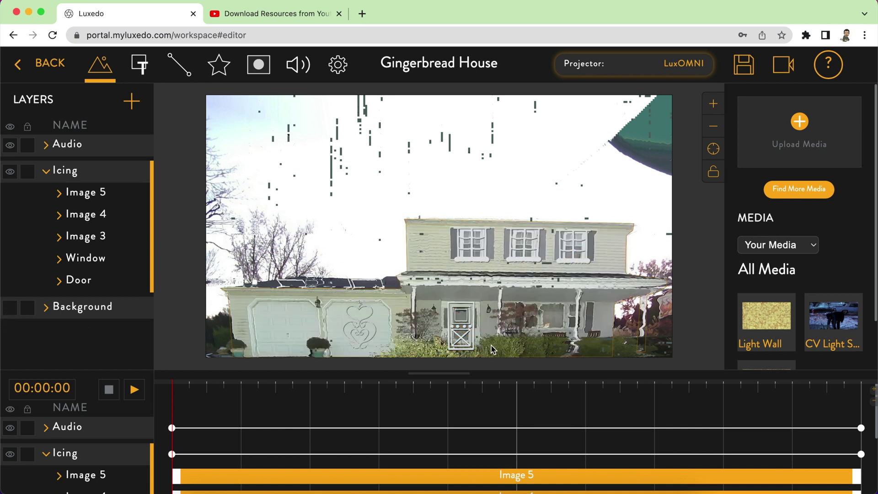
- Open the "Gingerbrea..." subfolder of the Phillips folder in Public Media again
click(787, 248)
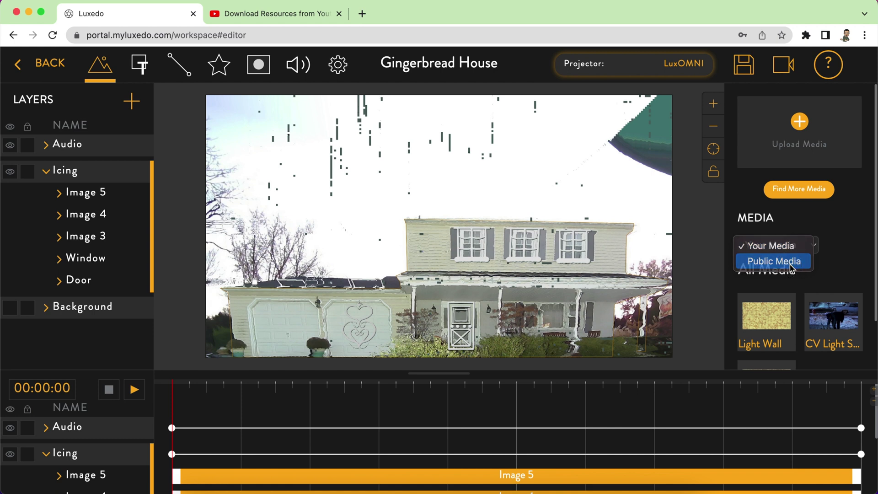
click(791, 269)
scroll(789, 306, down, 10)
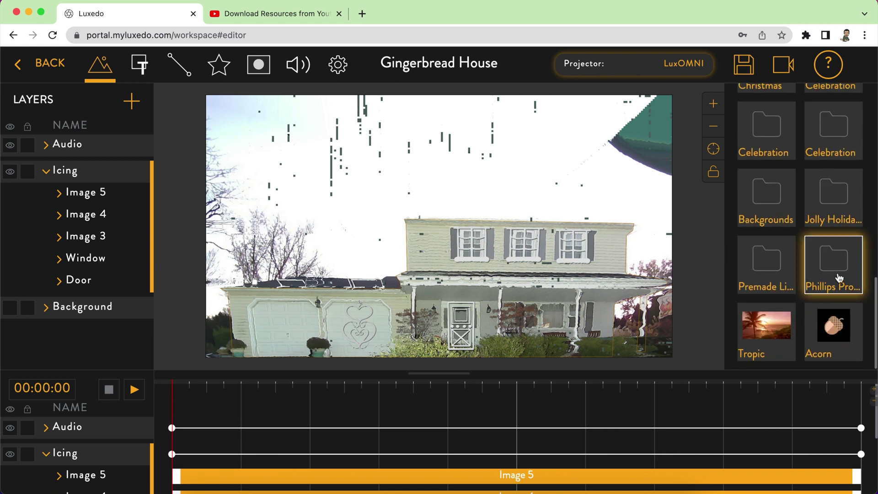
click(839, 278)
click(769, 327)
scroll(774, 339, down, 5)
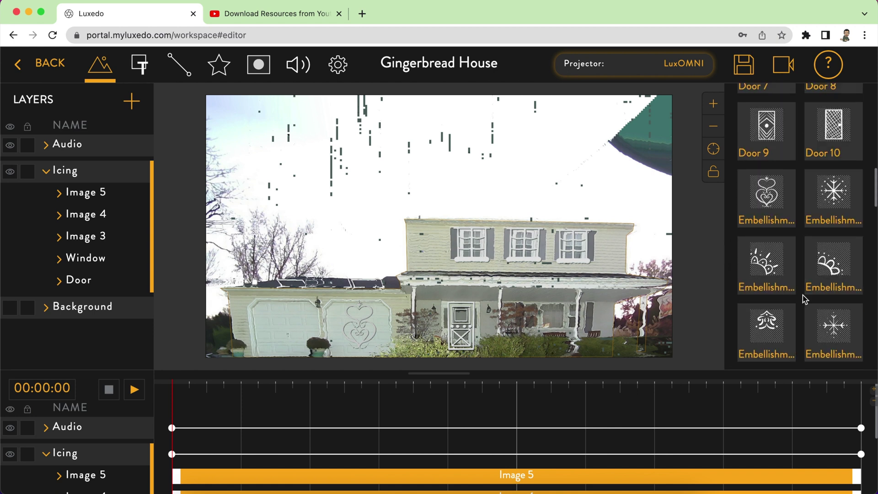
- Add the Icing Line 5 image to the Icing layer, scale it down along the left end of the porch roof's upper edge, and save it
scroll(802, 295, up, 6)
scroll(804, 298, up, 2)
scroll(803, 298, down, 10)
scroll(803, 295, down, 7)
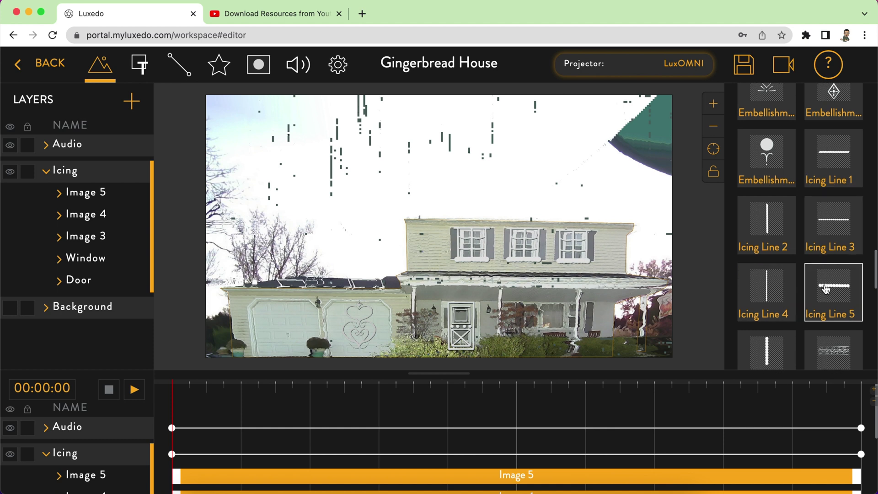
drag(825, 288, 464, 269)
click(466, 272)
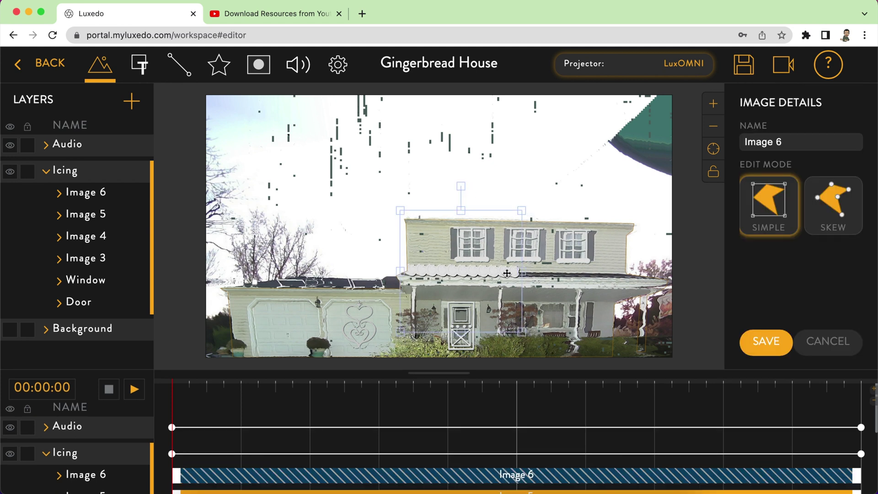
drag(525, 211, 466, 267)
drag(453, 302, 480, 287)
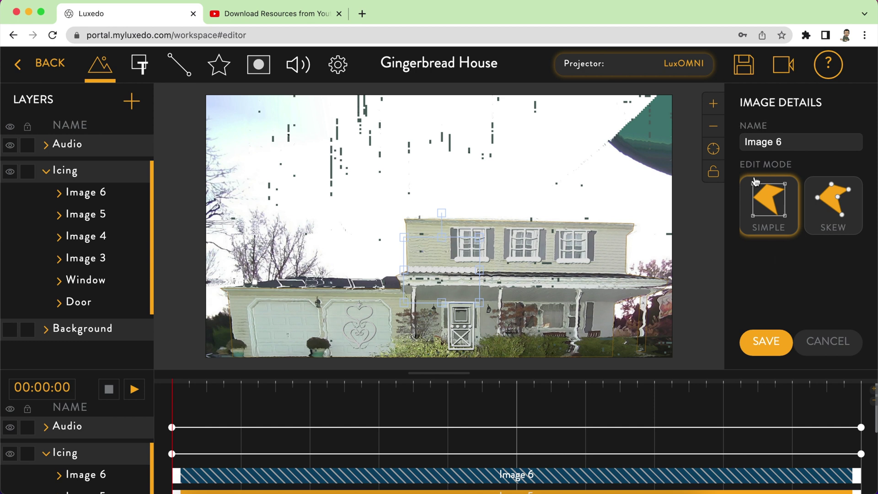
click(771, 344)
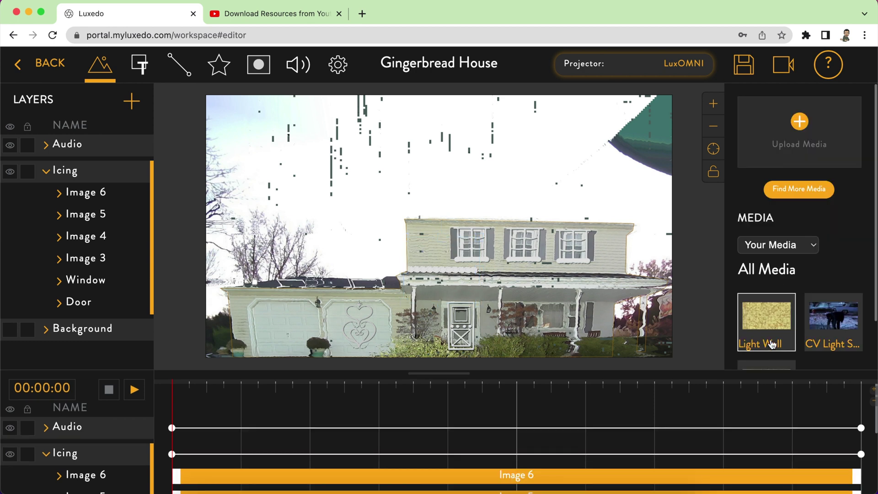
- Open the "Candy Can..." folder inside the "Digital Gin..." subfolder of the Phillips folder in Public Media
click(780, 246)
click(781, 260)
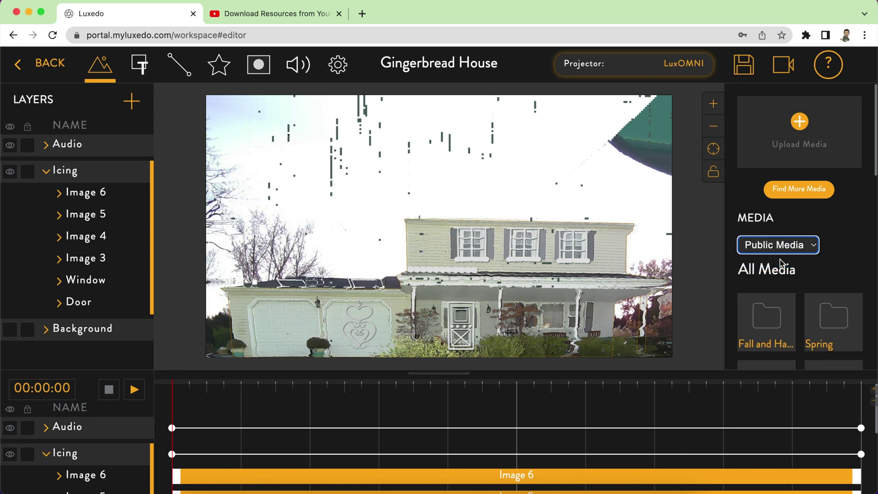
scroll(804, 309, down, 10)
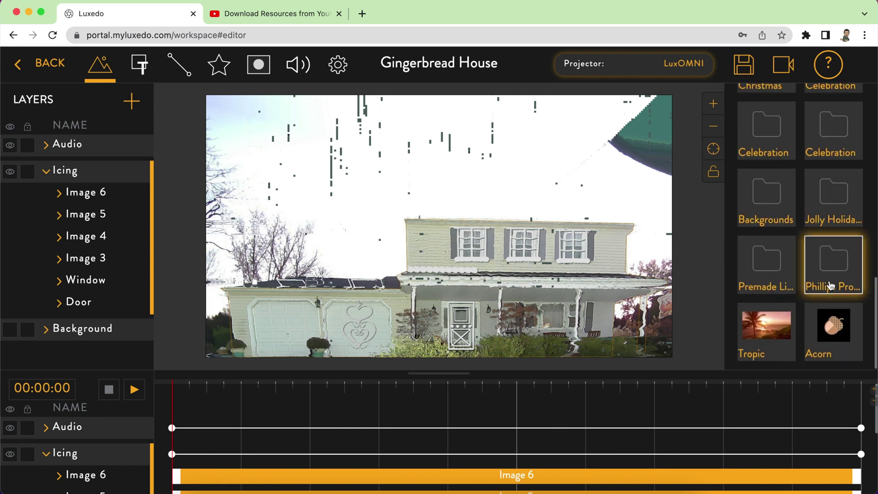
click(831, 286)
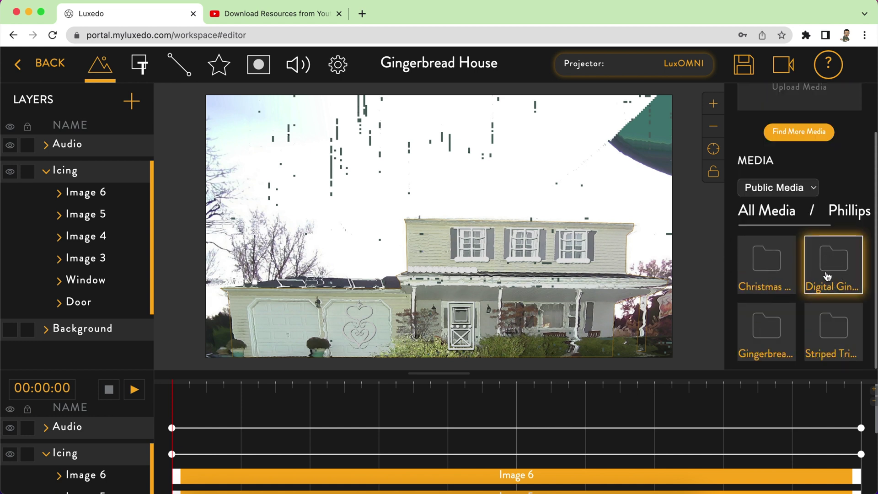
click(828, 276)
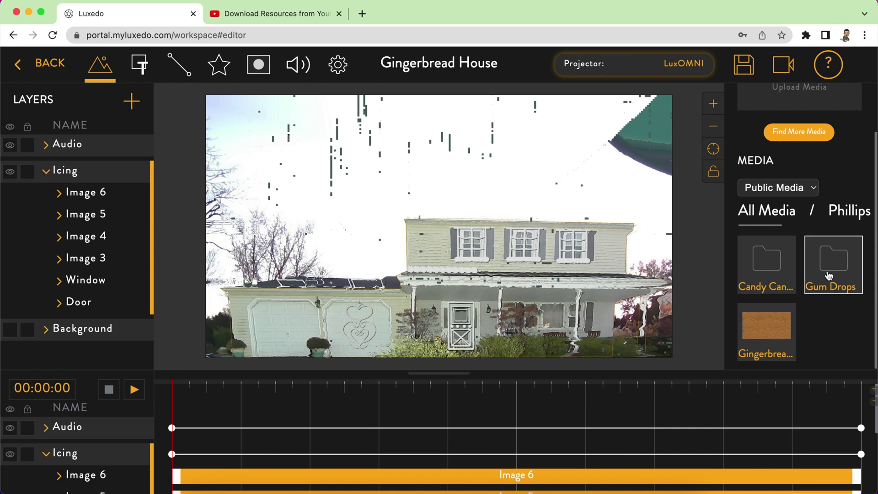
click(772, 276)
click(772, 275)
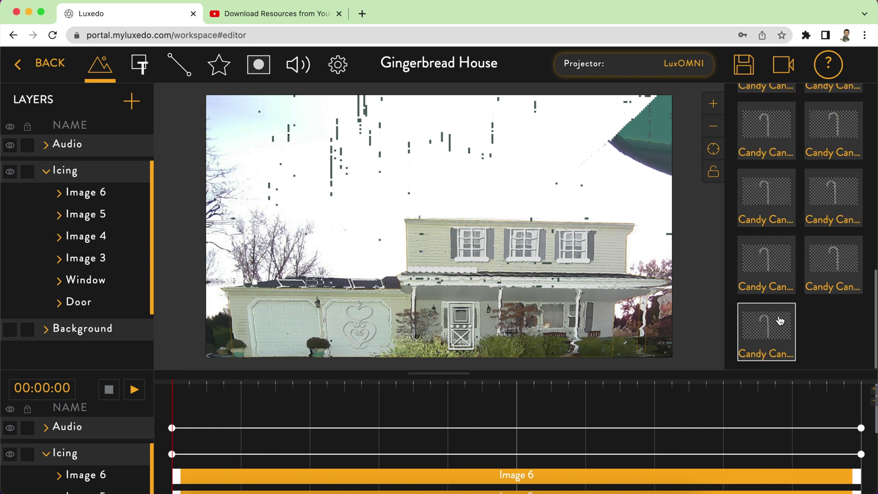
- Add a red-and-green candy cane image to the Icing layer and move it into the sky above the house
scroll(777, 336, up, 5)
scroll(829, 332, up, 2)
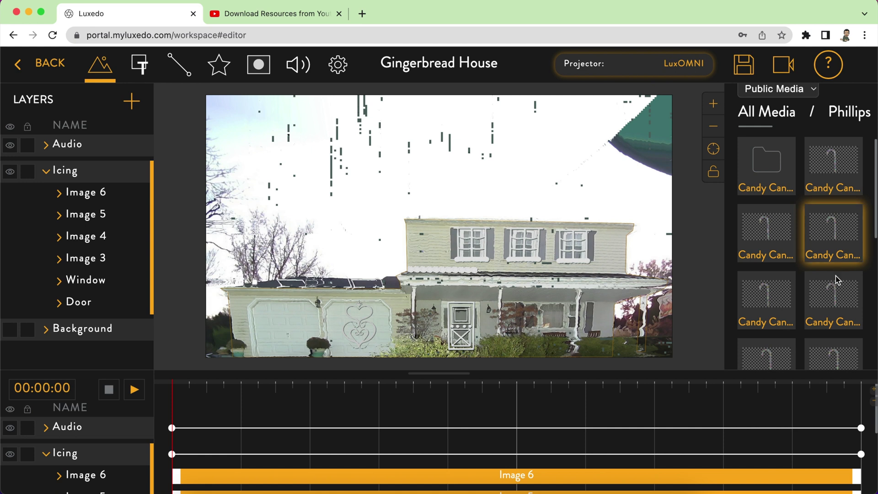
scroll(837, 284, down, 1)
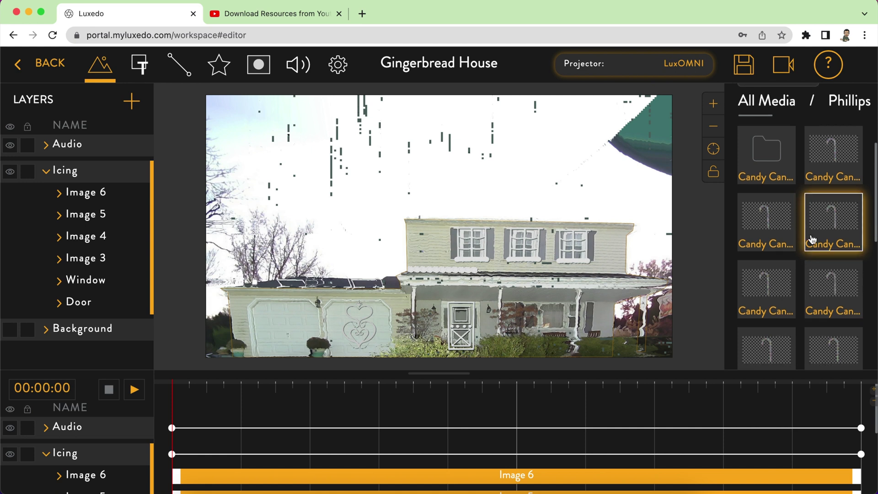
drag(830, 229, 584, 221)
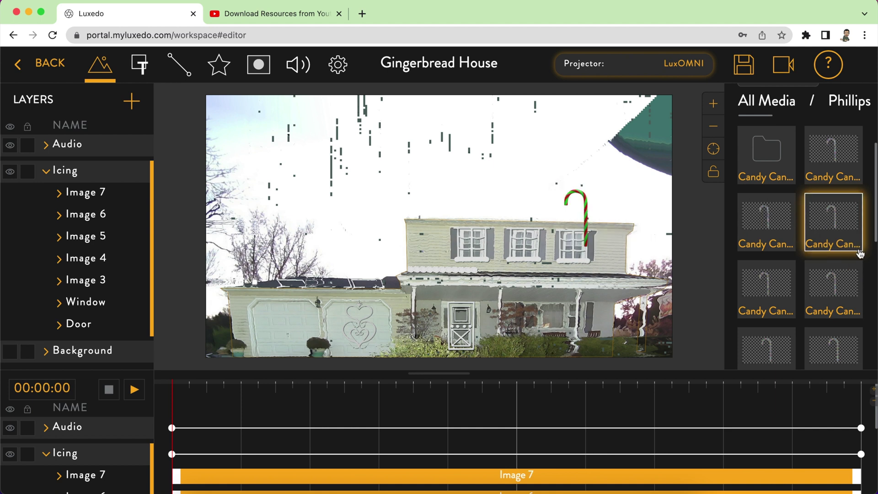
drag(587, 220, 459, 155)
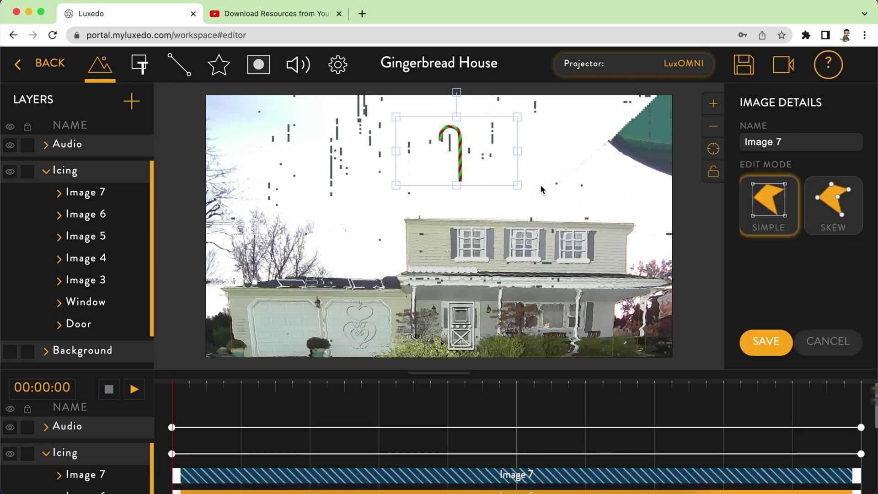
- Scale the candy cane to about the garage's height, tilt it counterclockwise and place it between the two garage doors
drag(516, 185, 731, 355)
drag(644, 287, 499, 252)
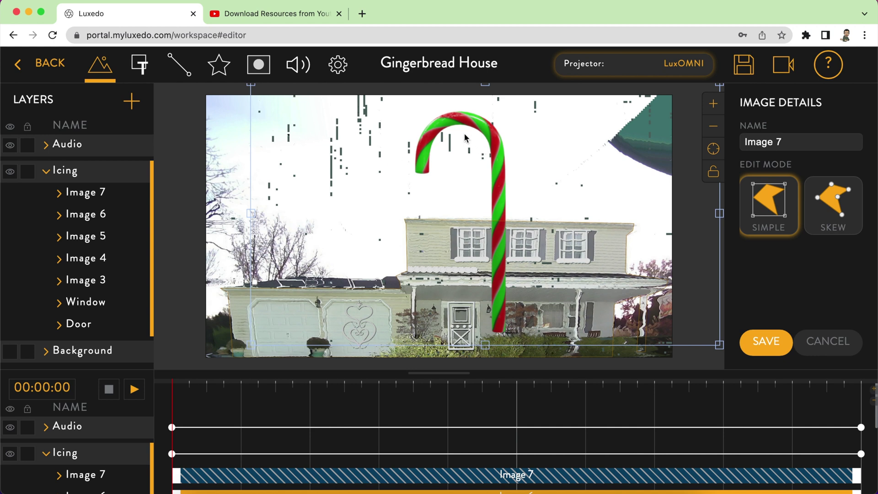
drag(249, 83, 404, 273)
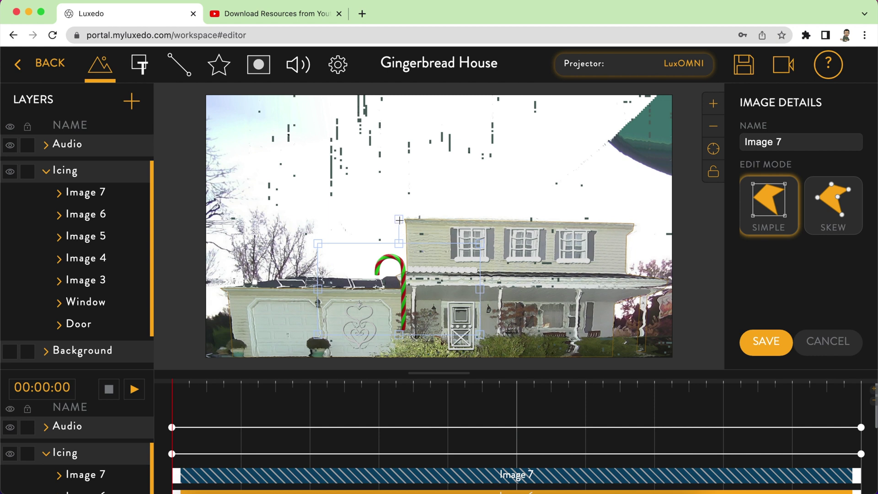
drag(402, 218, 386, 232)
drag(404, 293, 347, 320)
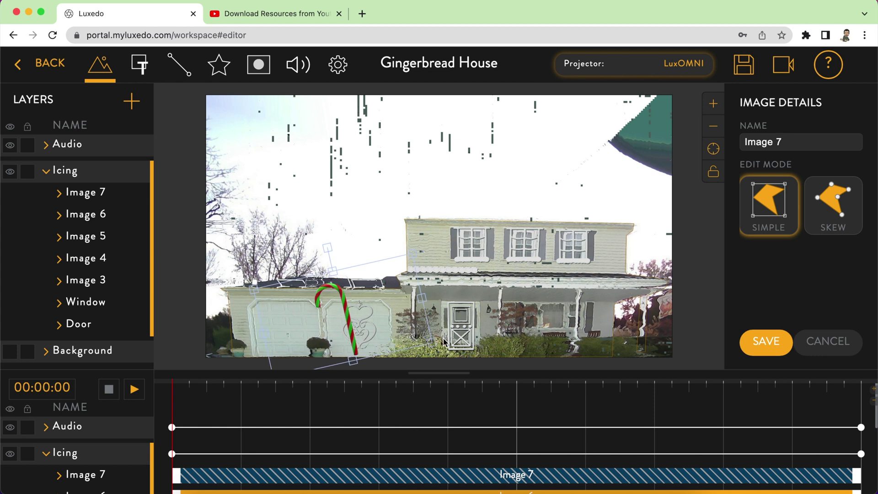
- Rename the candy cane image as Candy Cane and save its details
triple_click(752, 142)
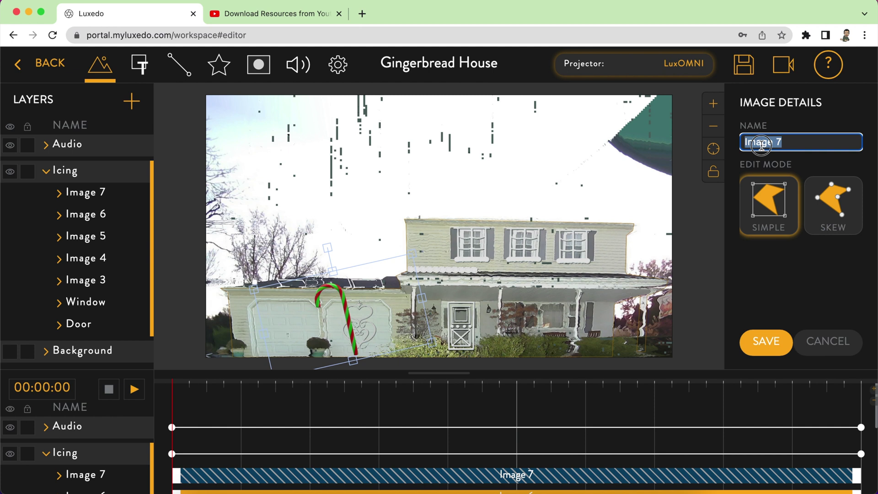
text(Candy Cane)
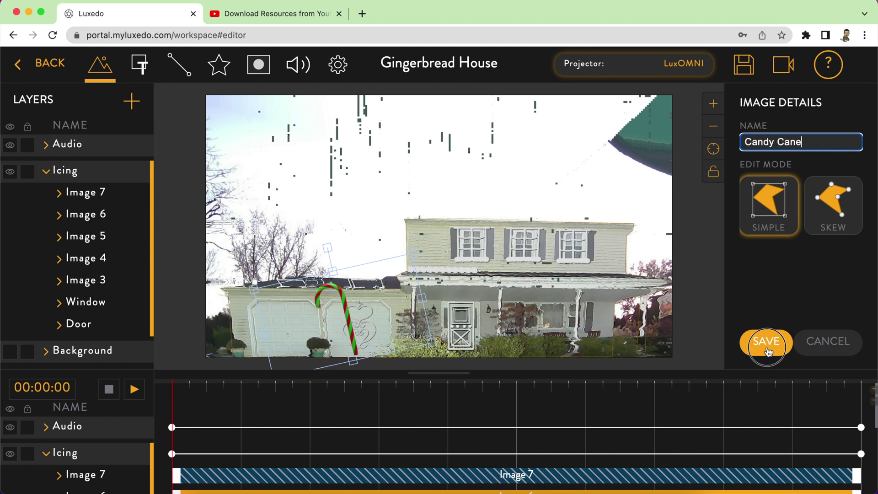
click(766, 341)
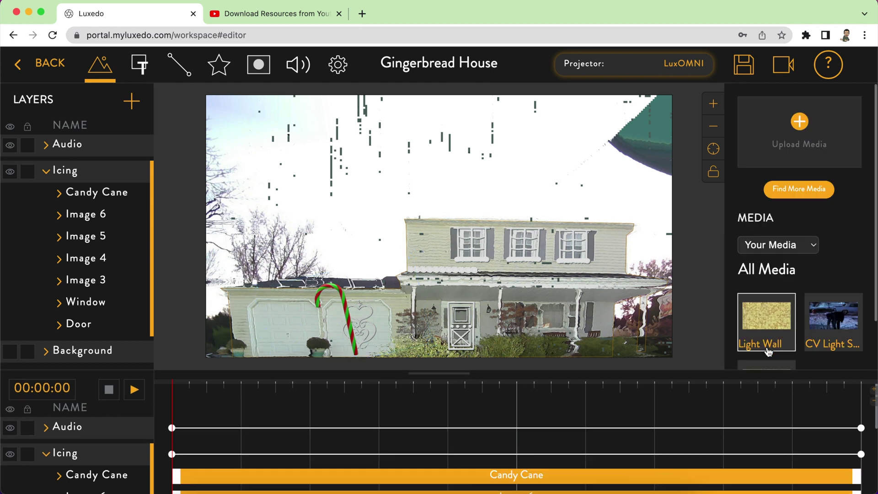
- Open the Gum Drops folder inside the "Digital Gin..." subfolder of the Phillips folder in Public Media
click(784, 246)
click(783, 259)
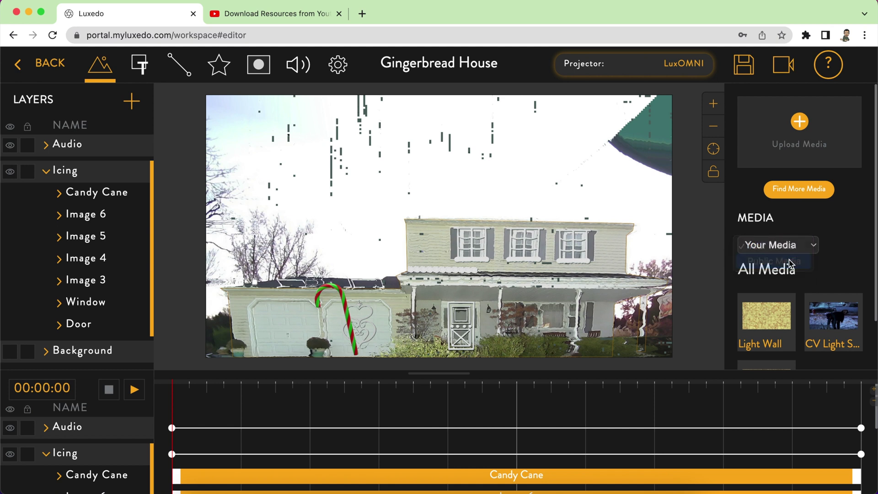
scroll(818, 289, down, 5)
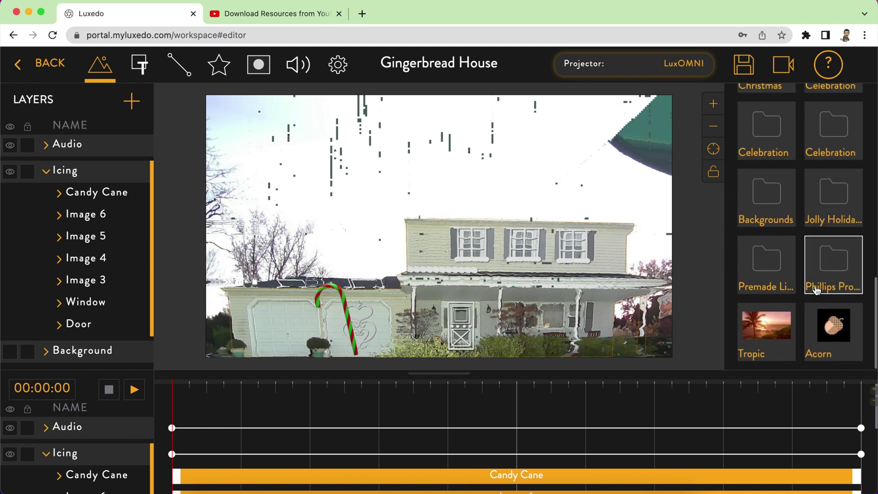
click(833, 263)
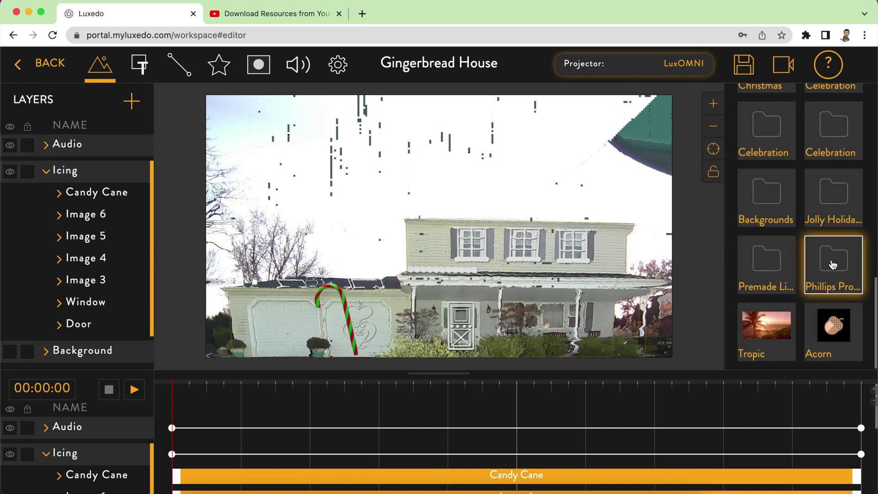
click(834, 265)
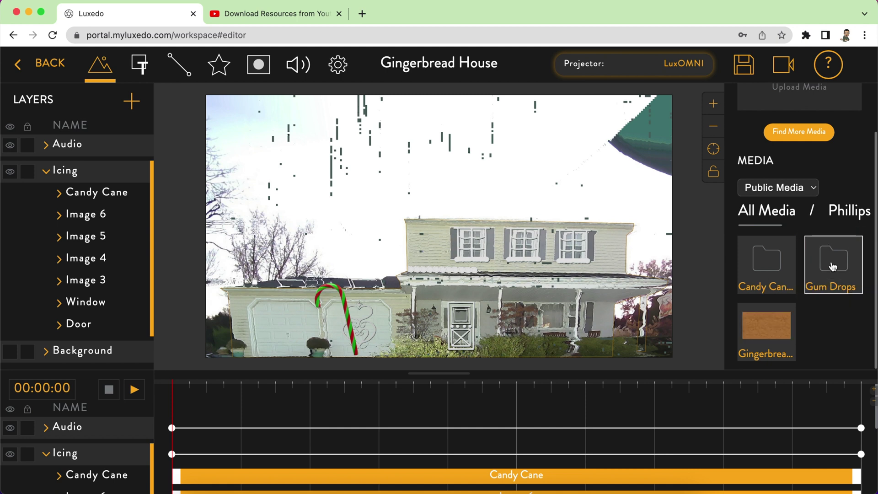
click(833, 266)
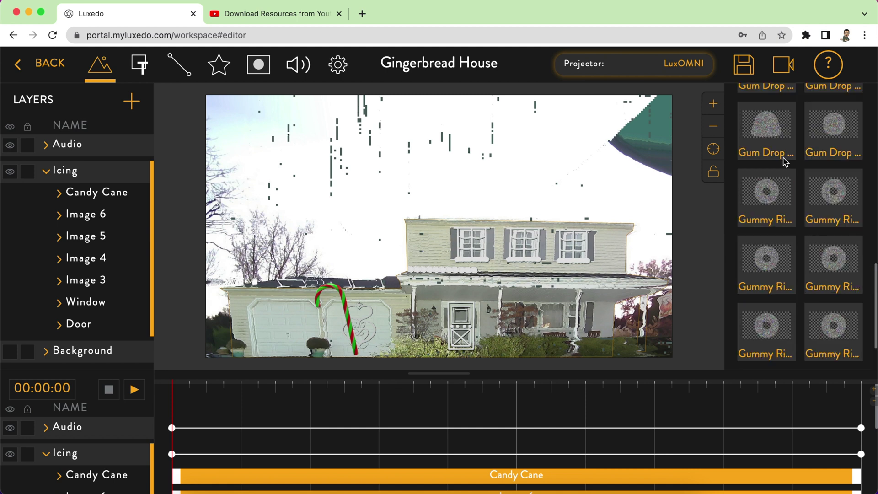
- Add a round yellow gum drop to the Icing layer, enlarge it over the house, and delete it
scroll(793, 267, up, 1)
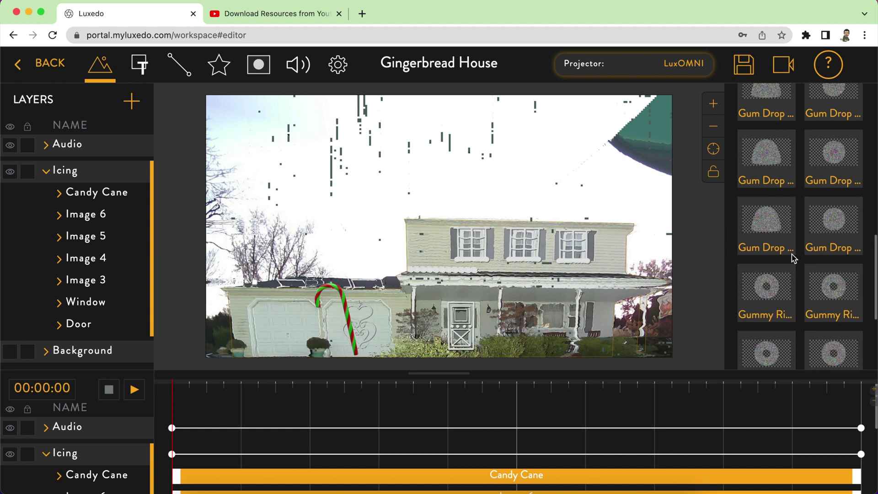
drag(832, 221, 501, 282)
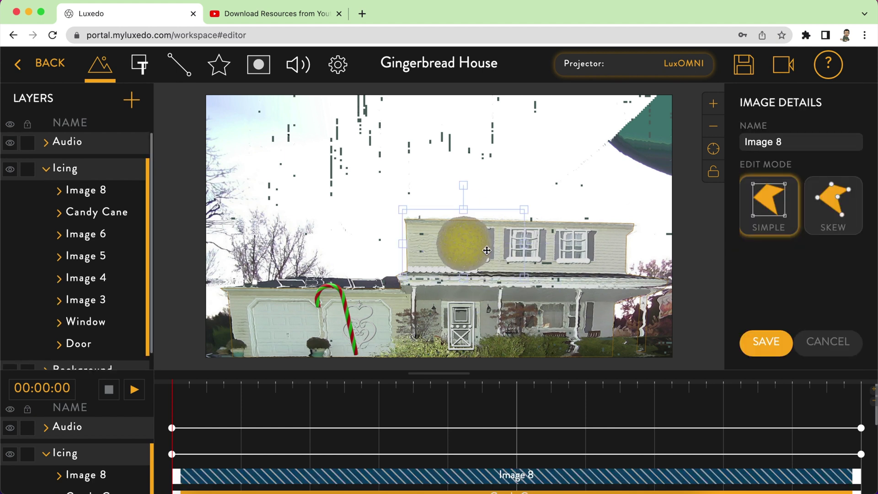
drag(519, 283, 663, 364)
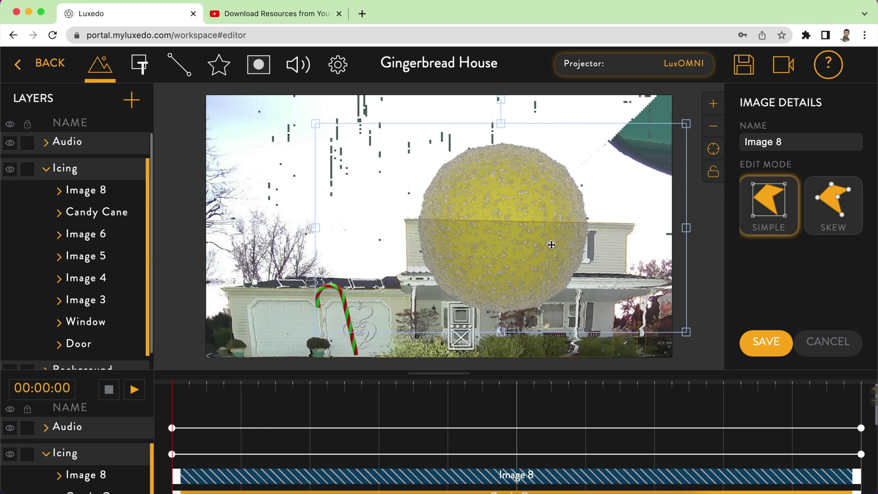
key(Delete)
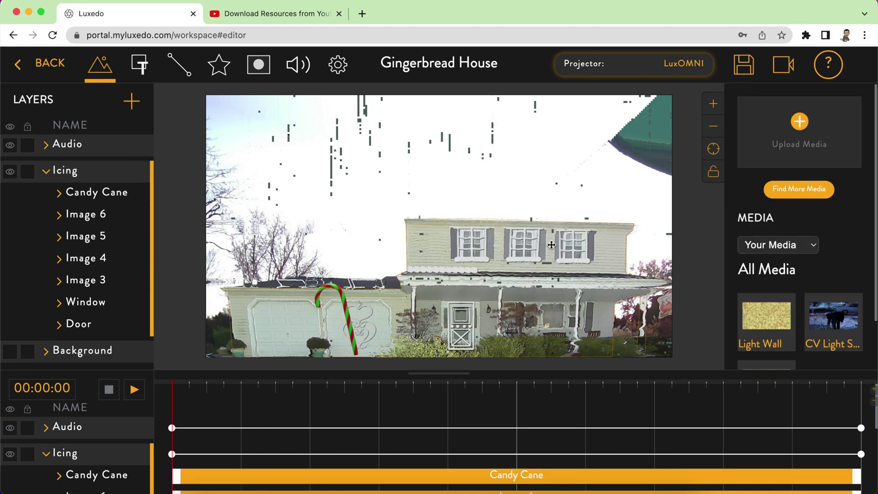